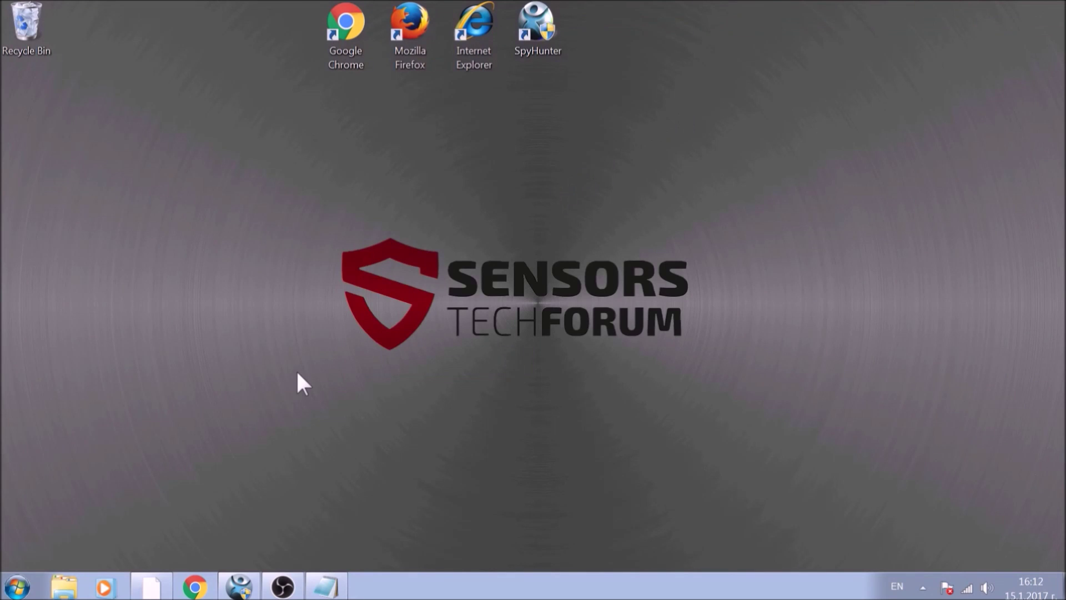
Open the Run dialog, centre it, and run APPWIZ.CPL to list installed programs.
key(super+r)
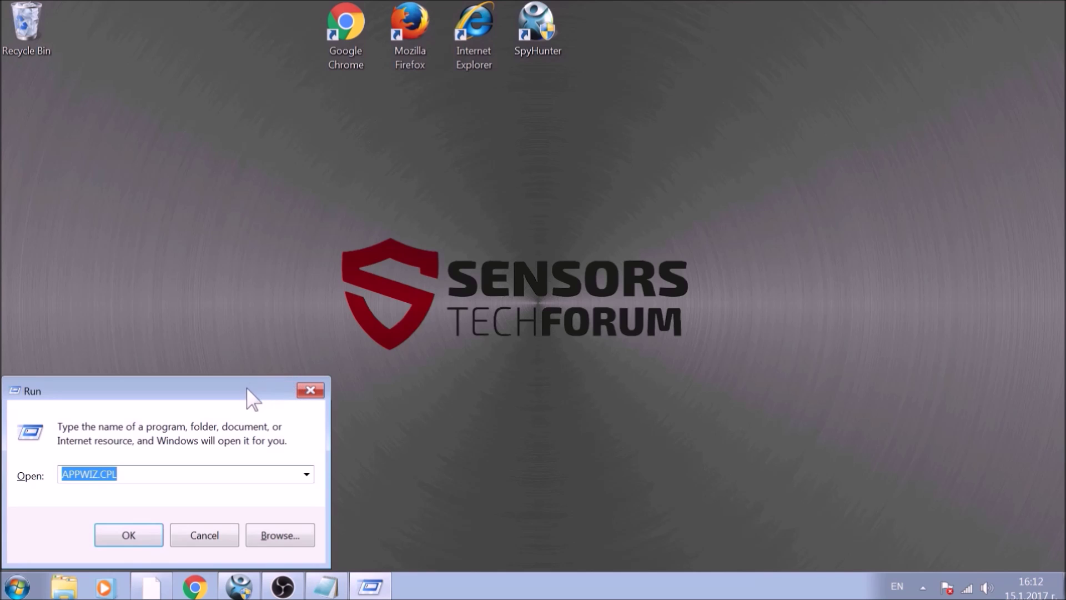
drag(224, 390, 536, 218)
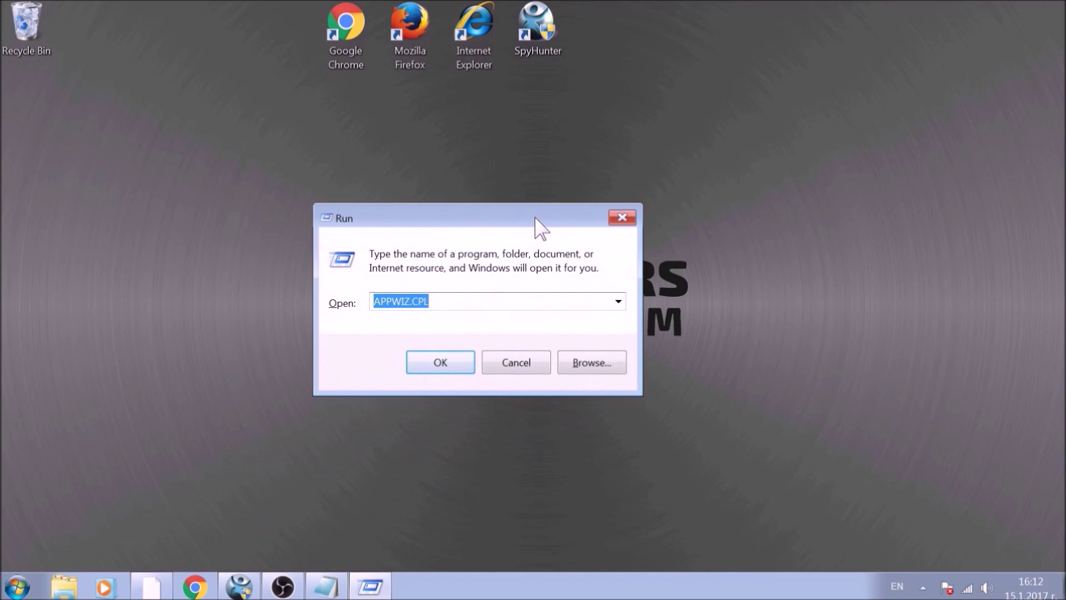
text(APPWI)
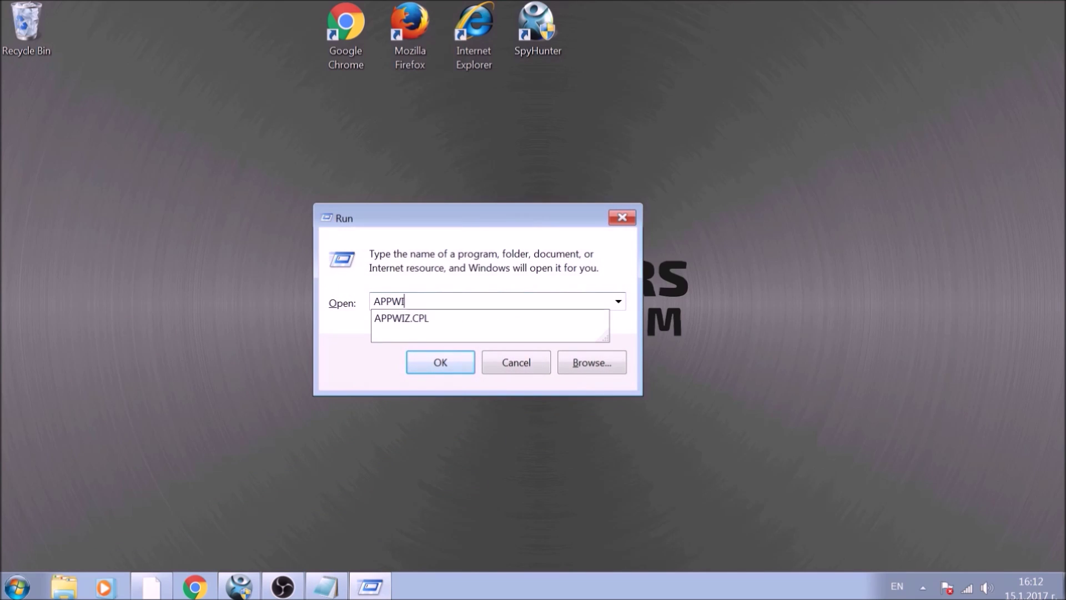
text(Z.CPL)
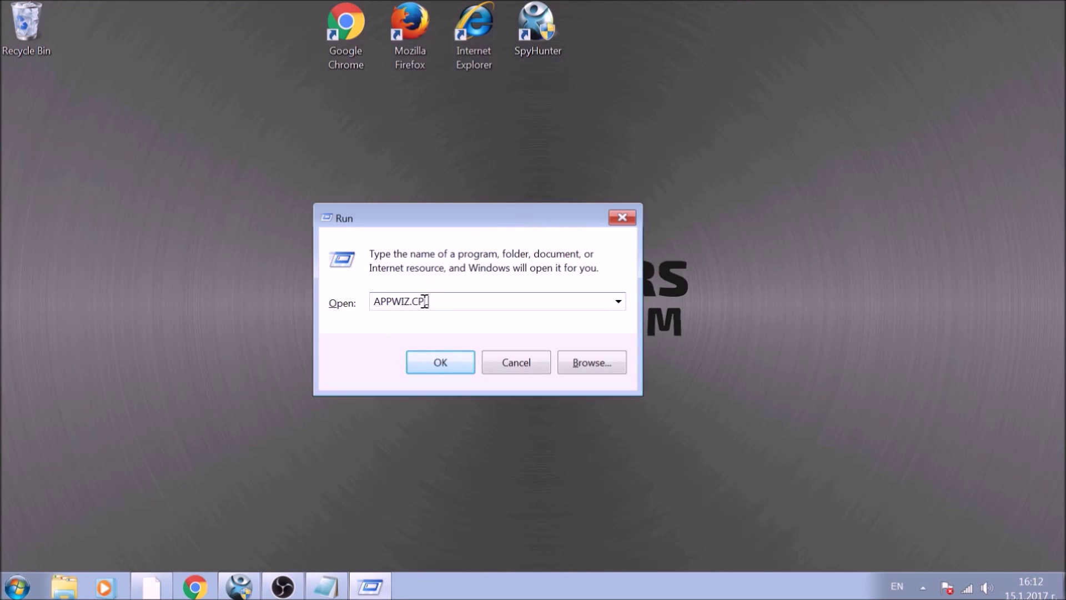
click(436, 361)
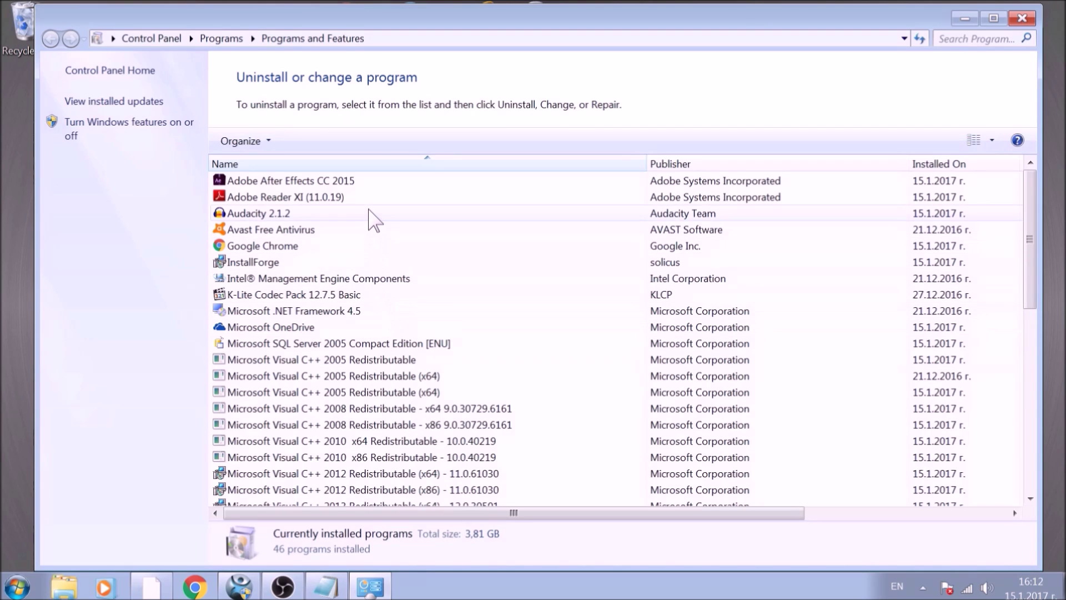
Uninstall SUSPICIOUS PROGRAM from Programs and Features and acknowledge the successful removal.
scroll(371, 229, down, 9)
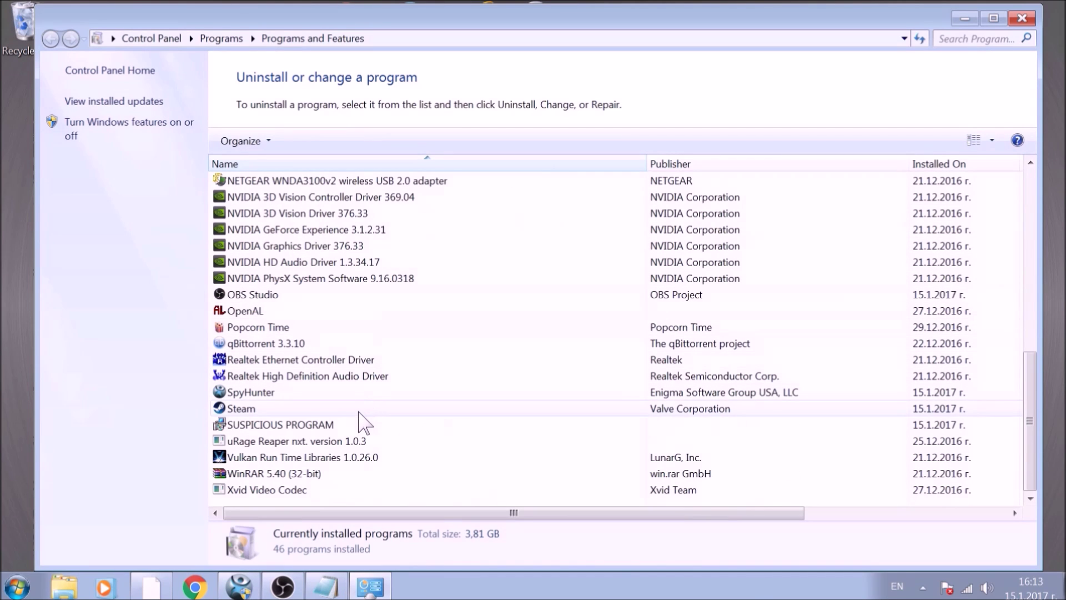
click(360, 429)
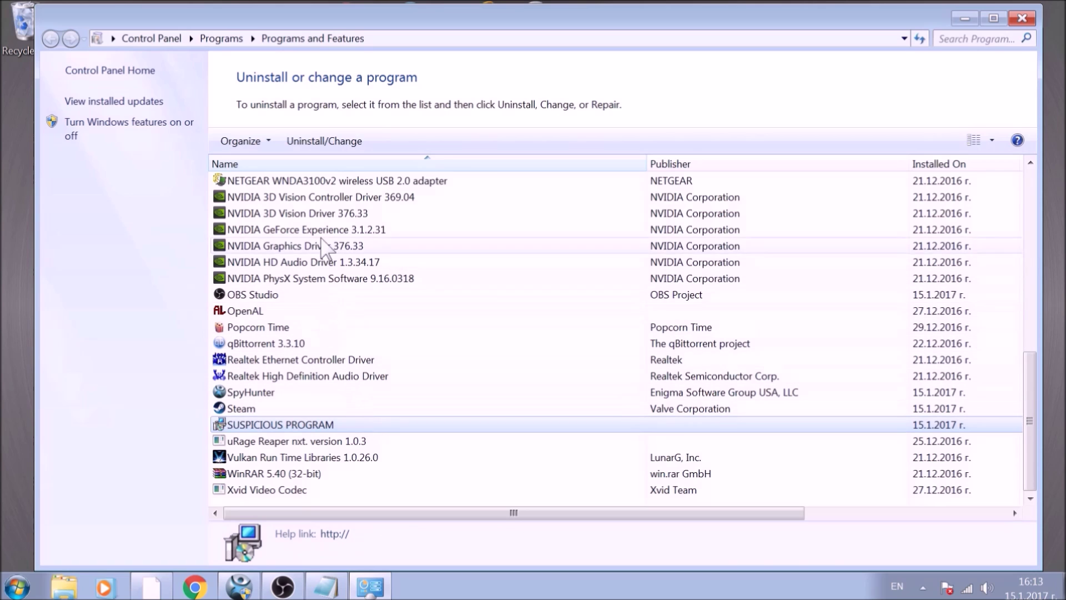
click(330, 143)
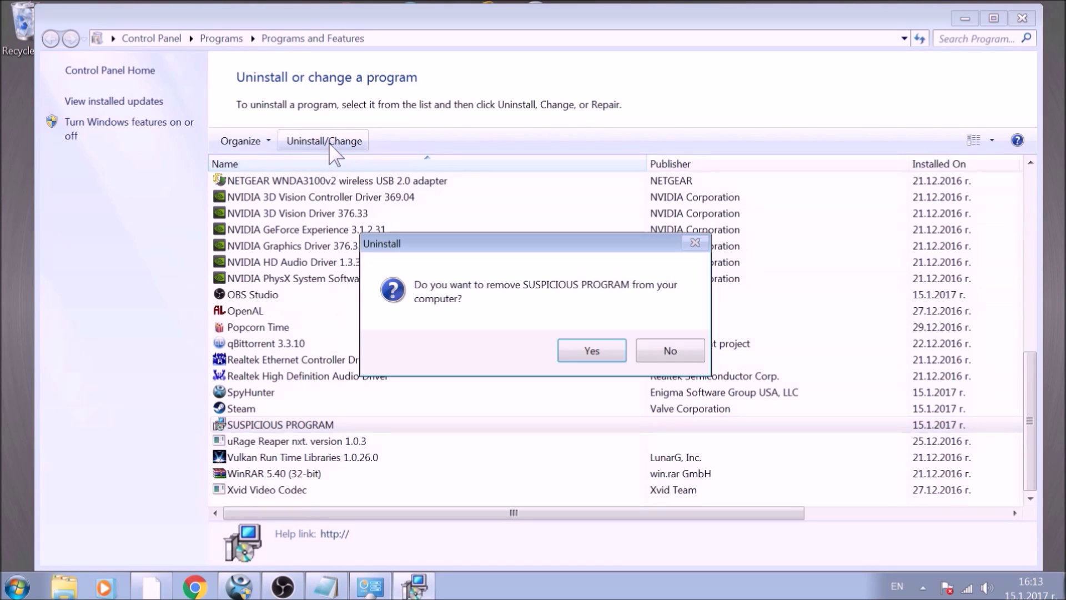
click(592, 349)
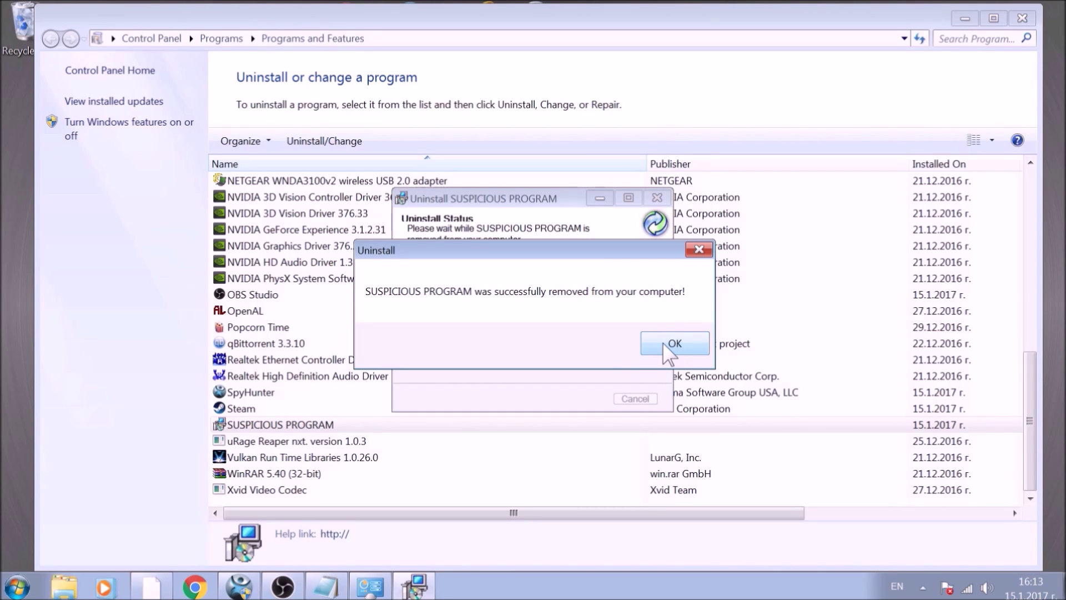
click(664, 345)
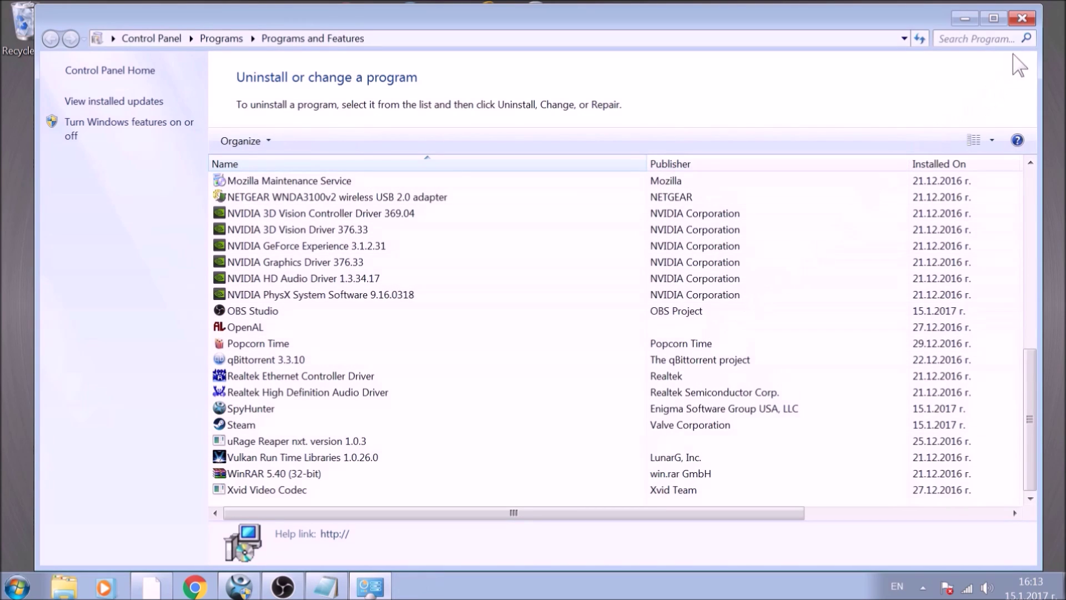
Close Programs and Features, launch Chrome and load chrome://net-internals/#dns.
click(1032, 19)
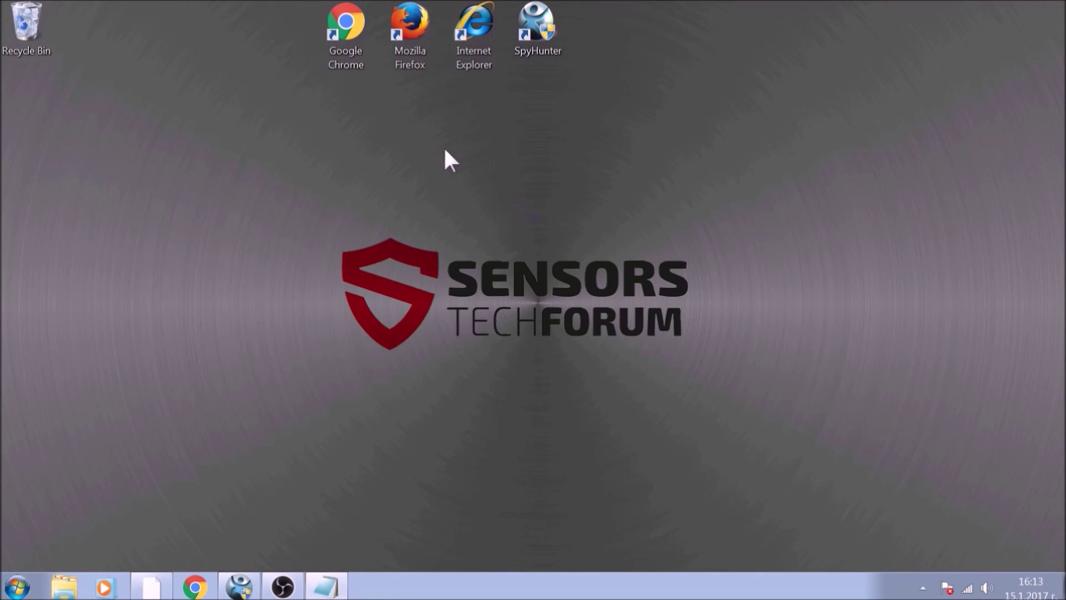
double_click(358, 34)
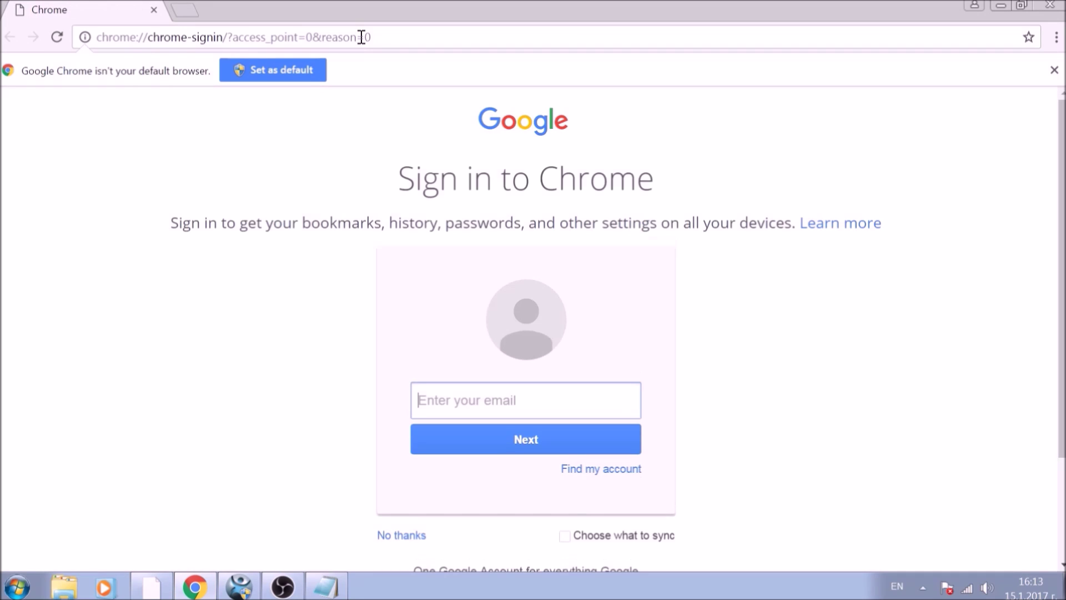
click(375, 36)
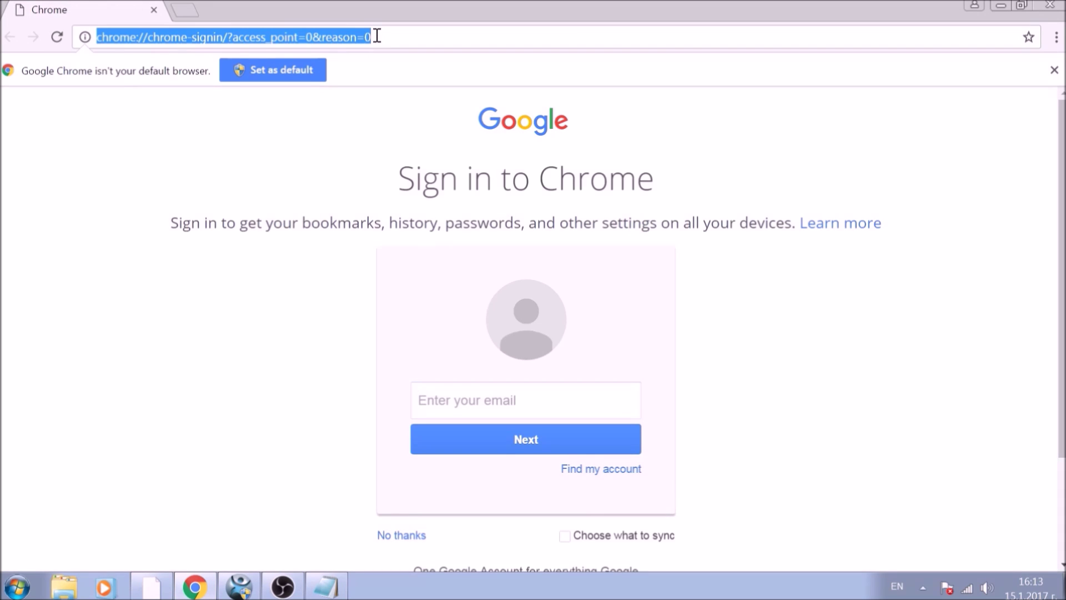
text(CHROME)
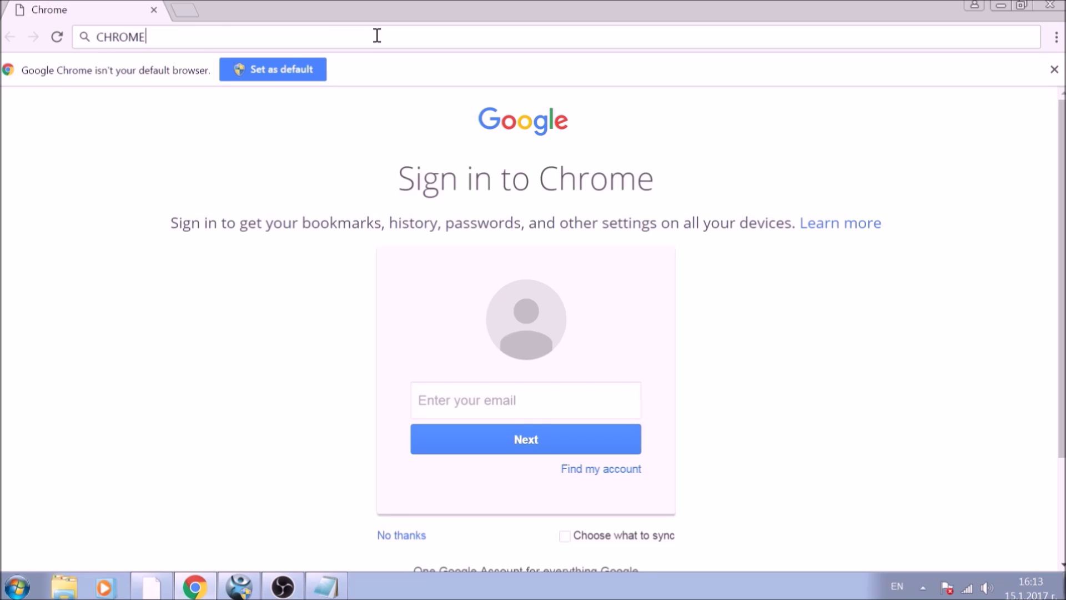
text(://NET-IN)
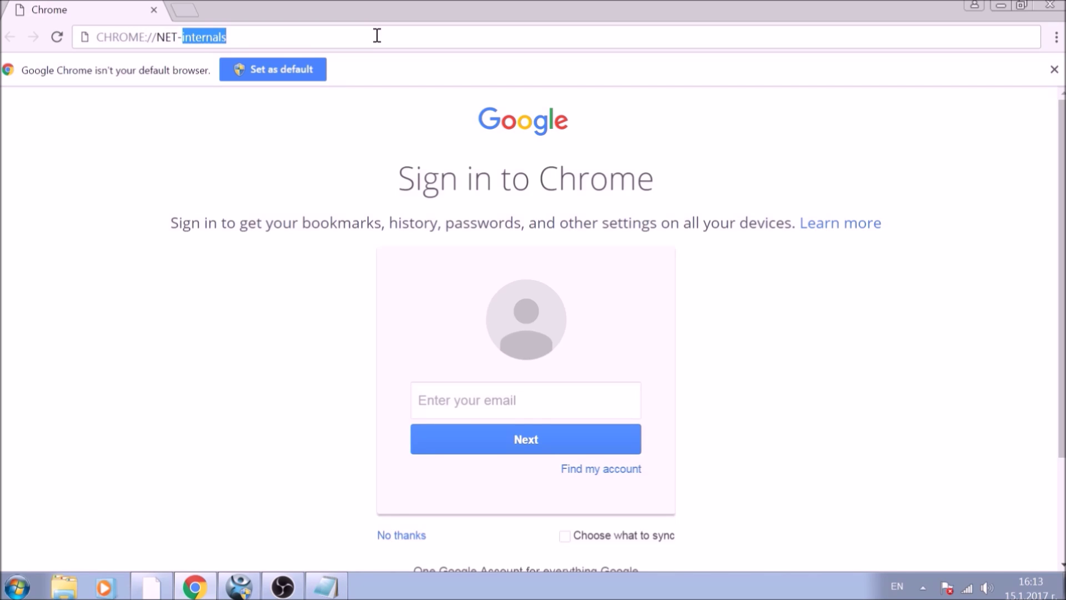
text(TERNALS)
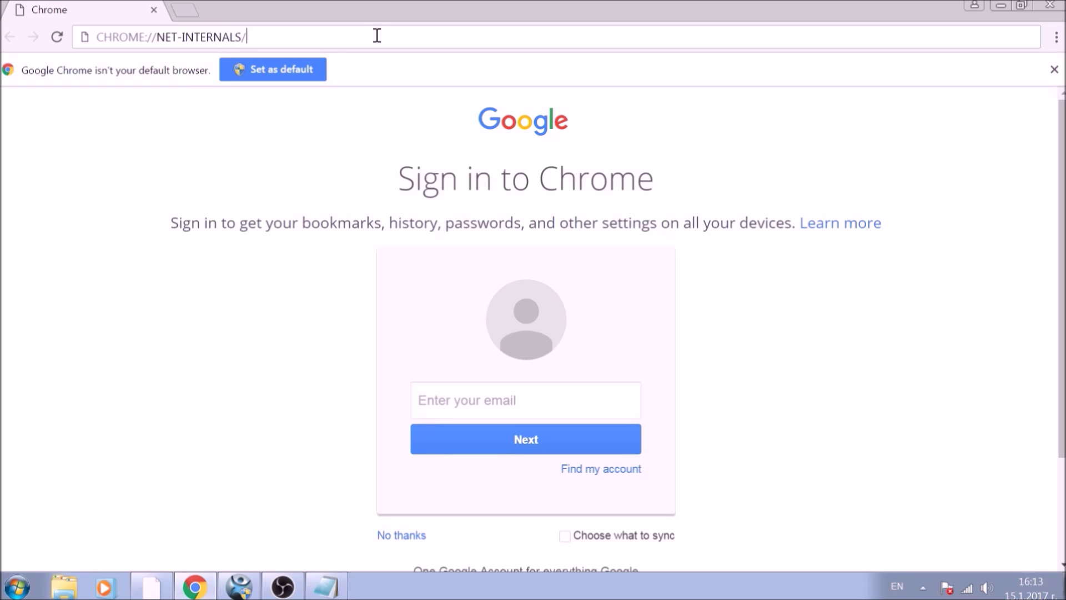
text(/#DNS)
key(Return)
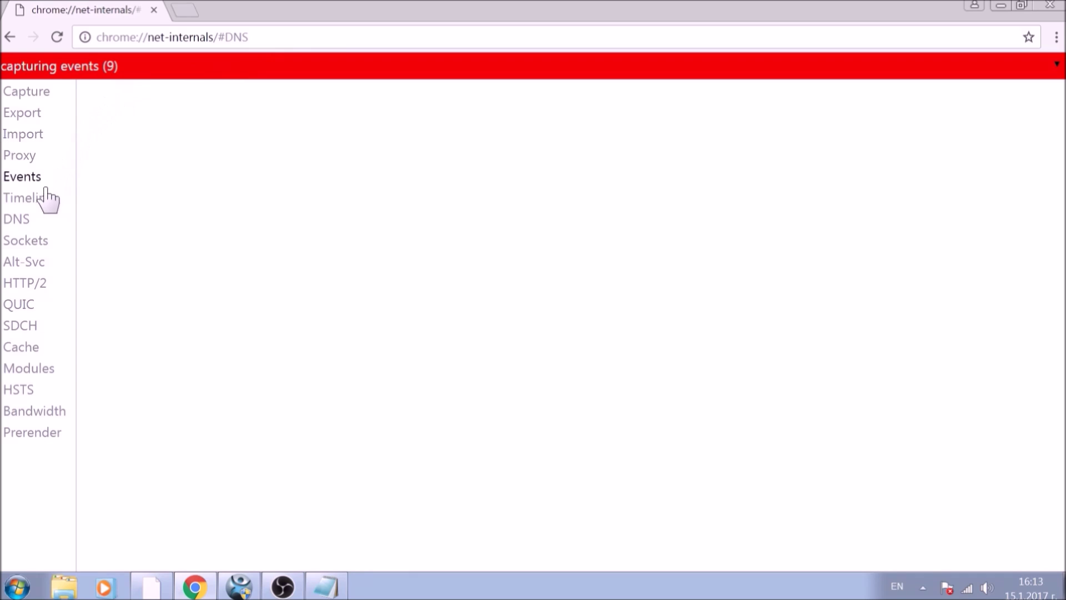
Clear the DNS host resolver cache in net-internals and view the Cache statistics.
click(20, 223)
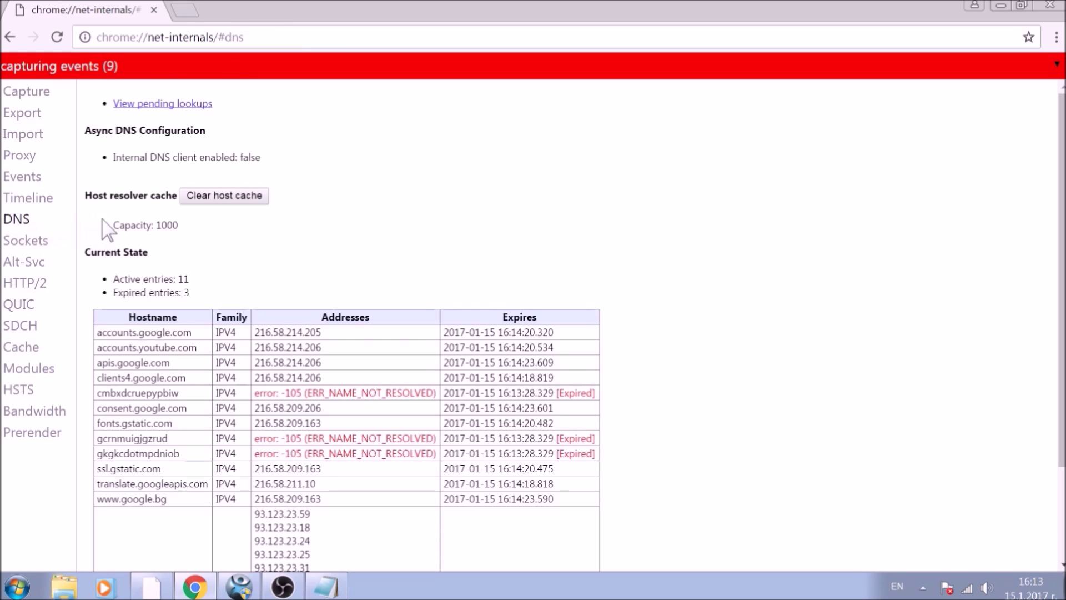
click(225, 198)
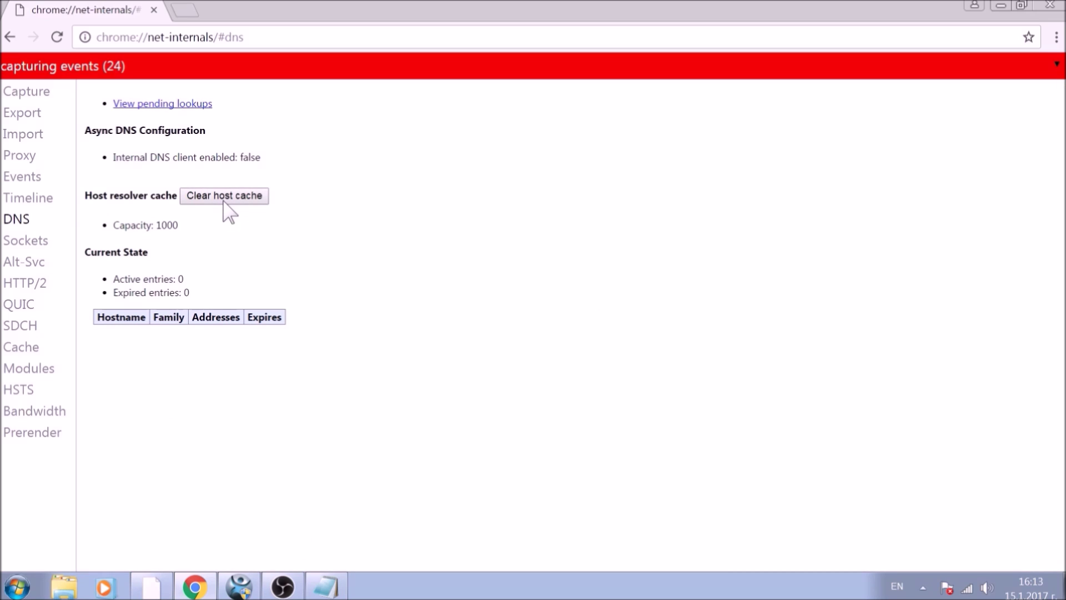
click(22, 347)
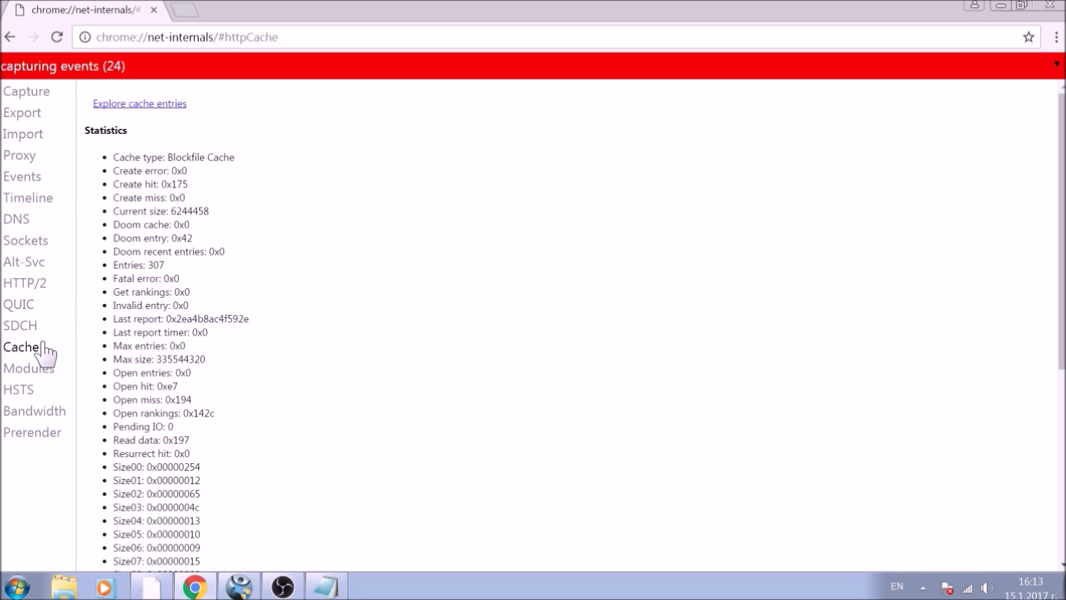
scroll(114, 324, down, 6)
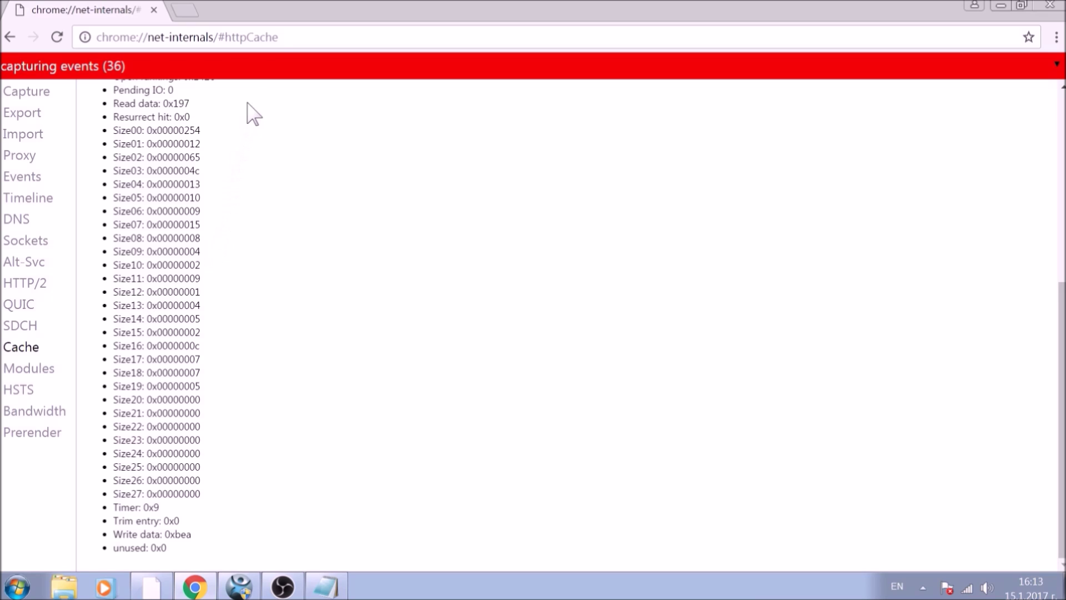
click(278, 40)
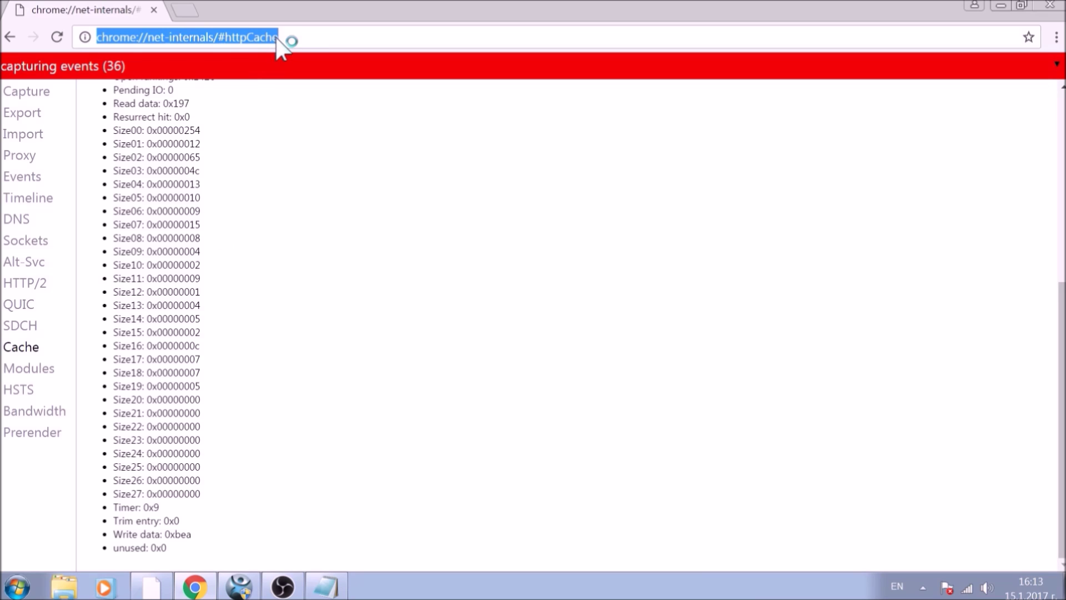
Load chrome://settings/clearBrowserData in the address bar.
text(CHROME)
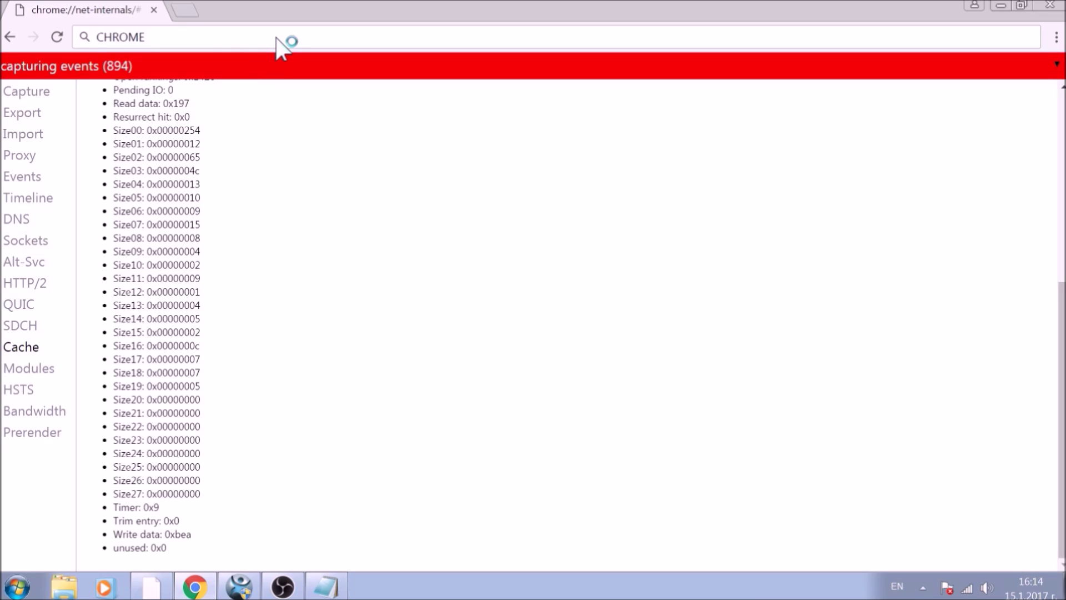
text(://)
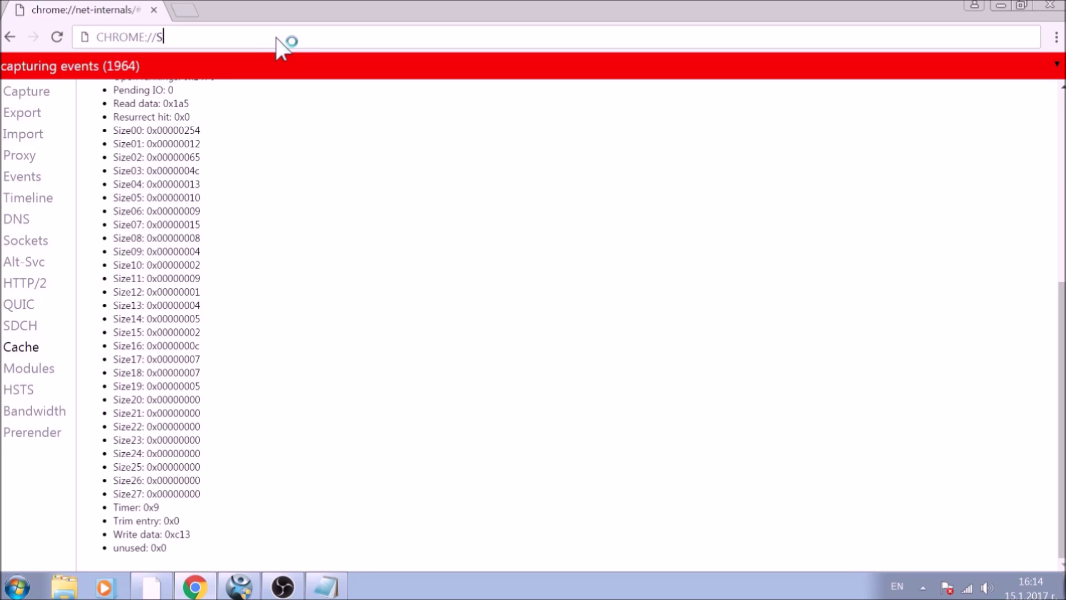
text(SETTINGS/CLEAR)
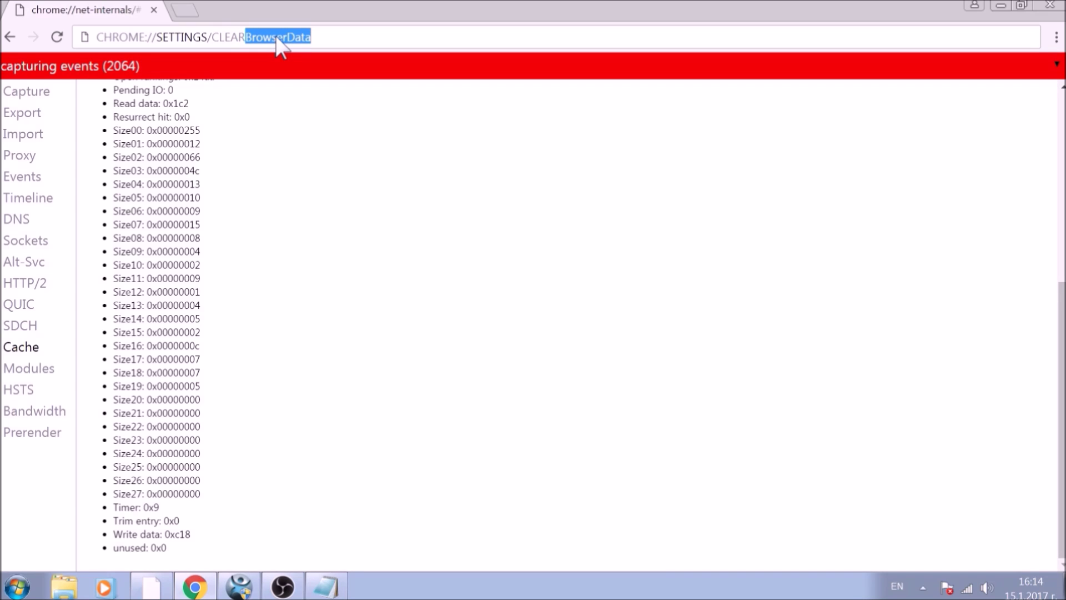
text(BROWSERDA)
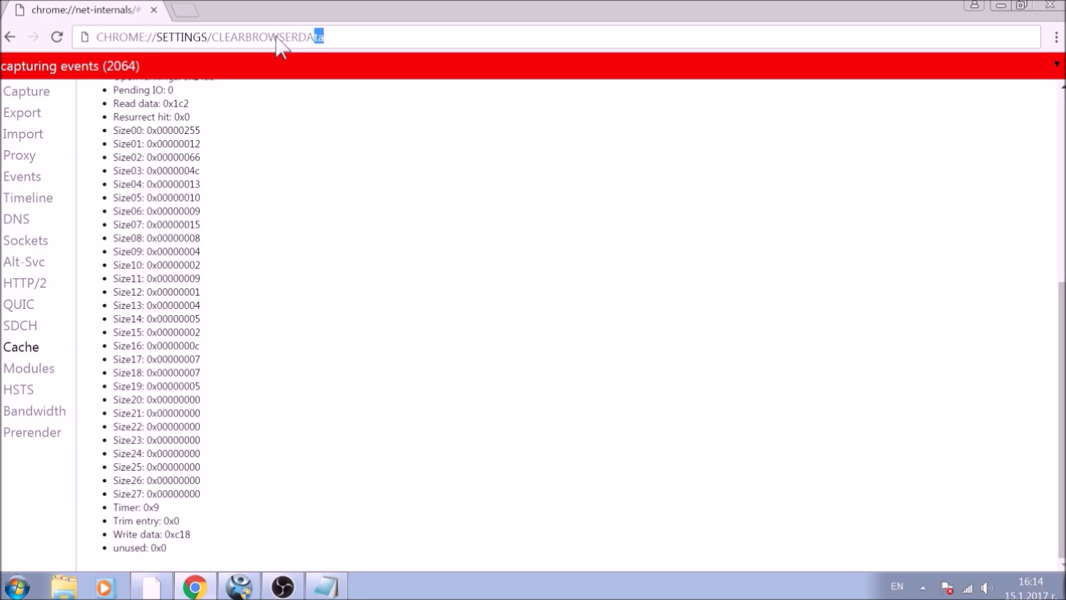
text(TA)
key(Return)
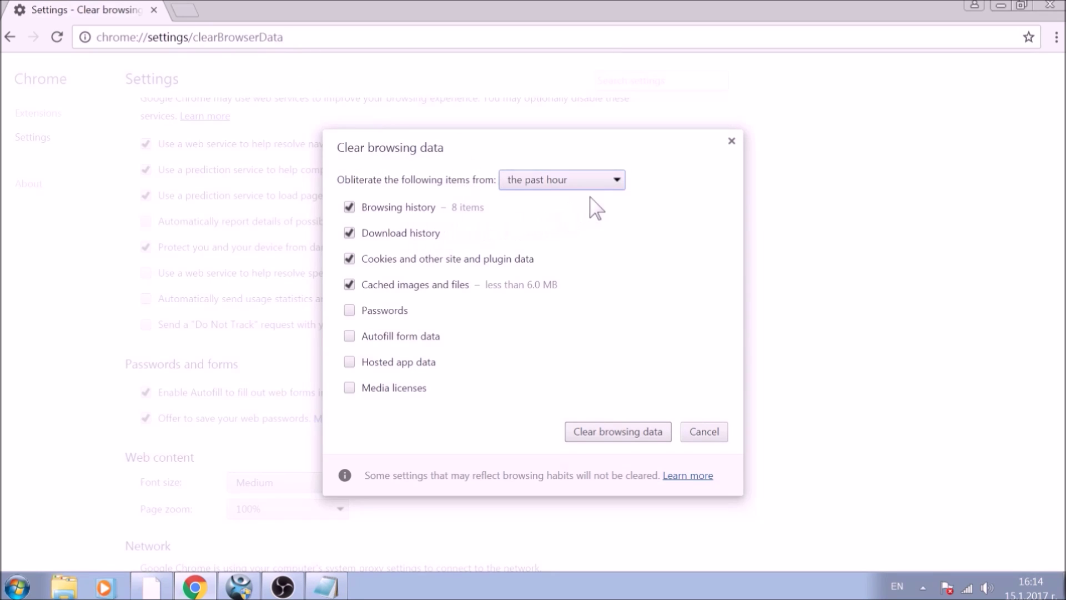
Clear browsing data from the beginning of time, adding passwords, autofill, hosted app data and media licenses.
click(613, 183)
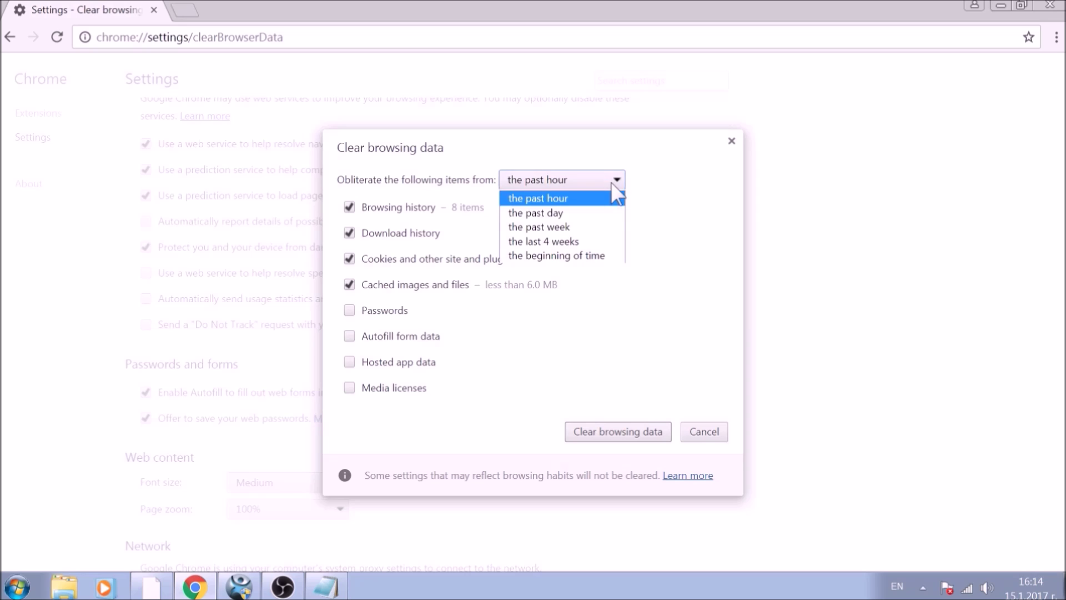
click(597, 256)
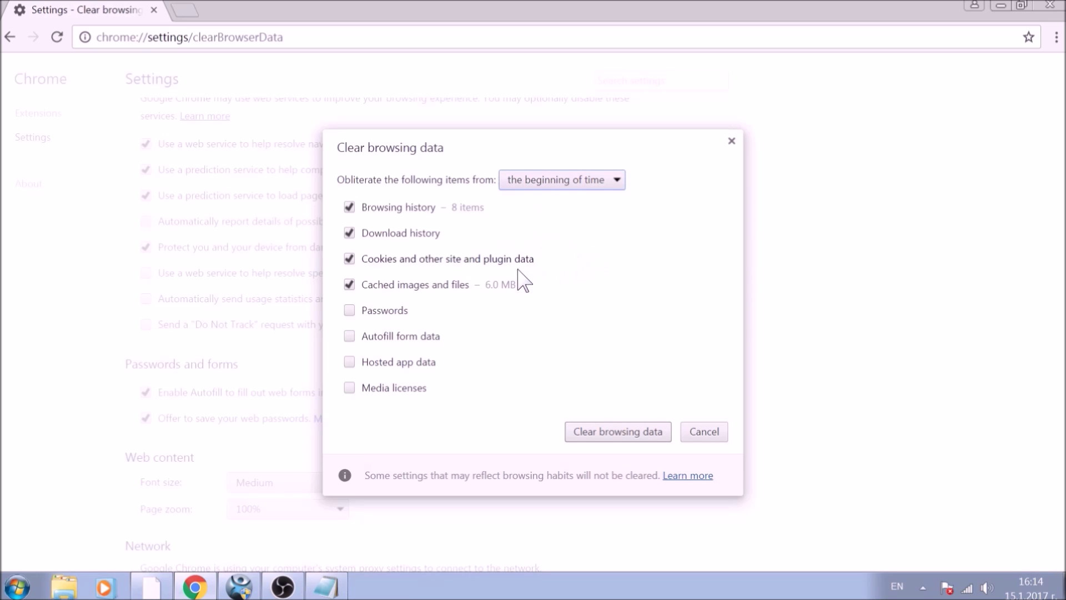
click(398, 313)
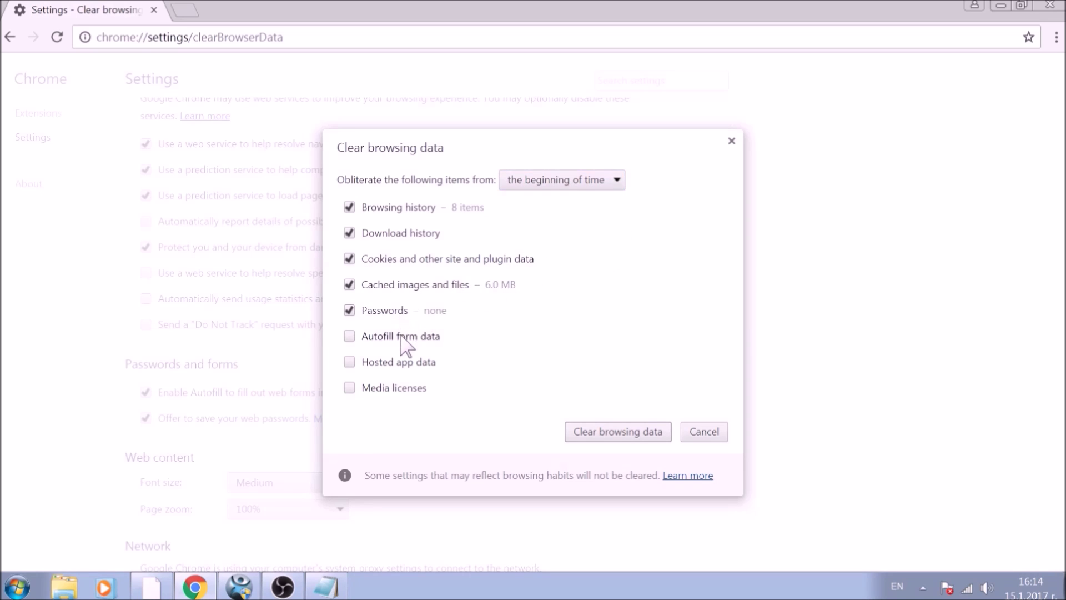
click(403, 338)
click(405, 363)
click(403, 388)
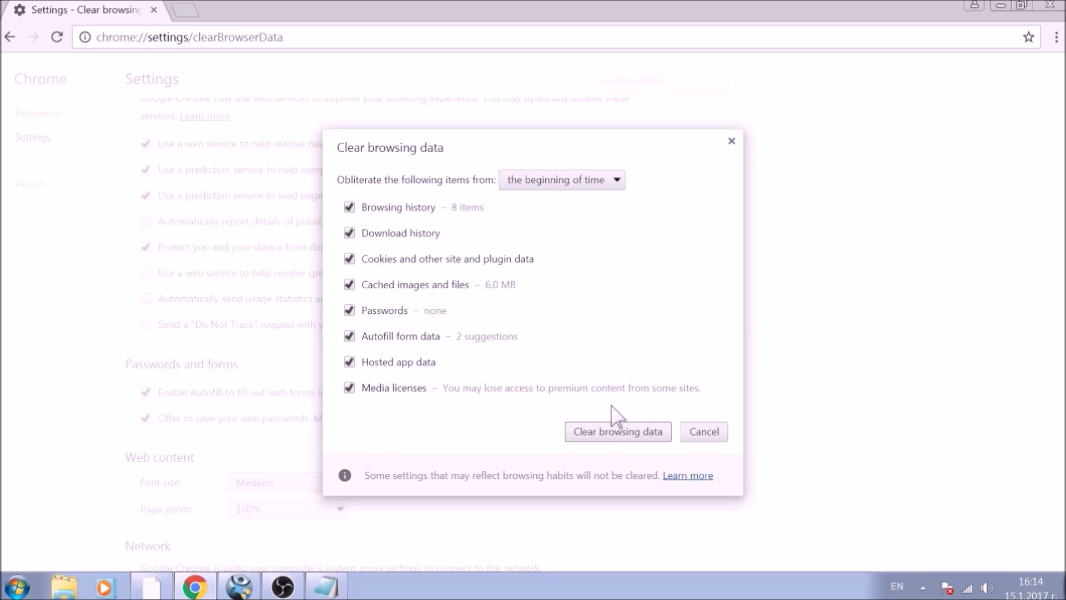
click(623, 432)
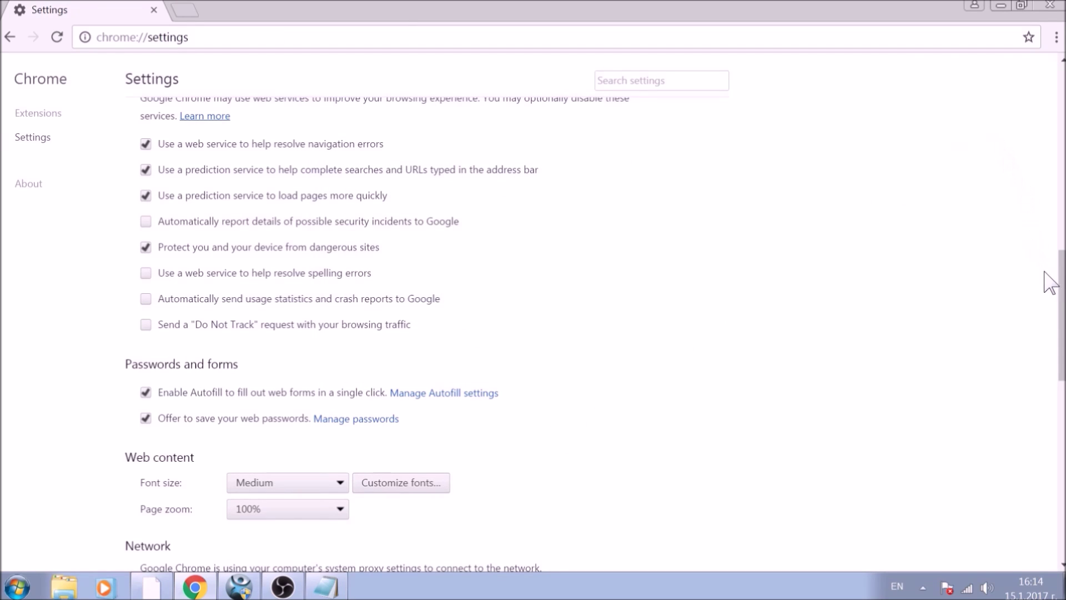
drag(1058, 310, 1050, 530)
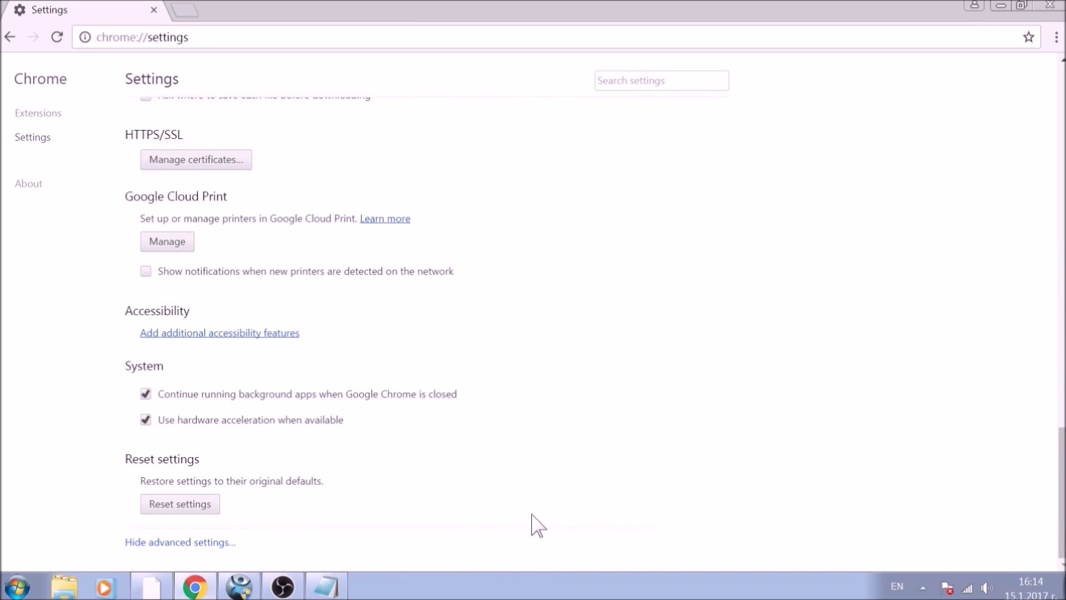
Reset Chrome's settings to their original defaults and close the browser.
click(176, 506)
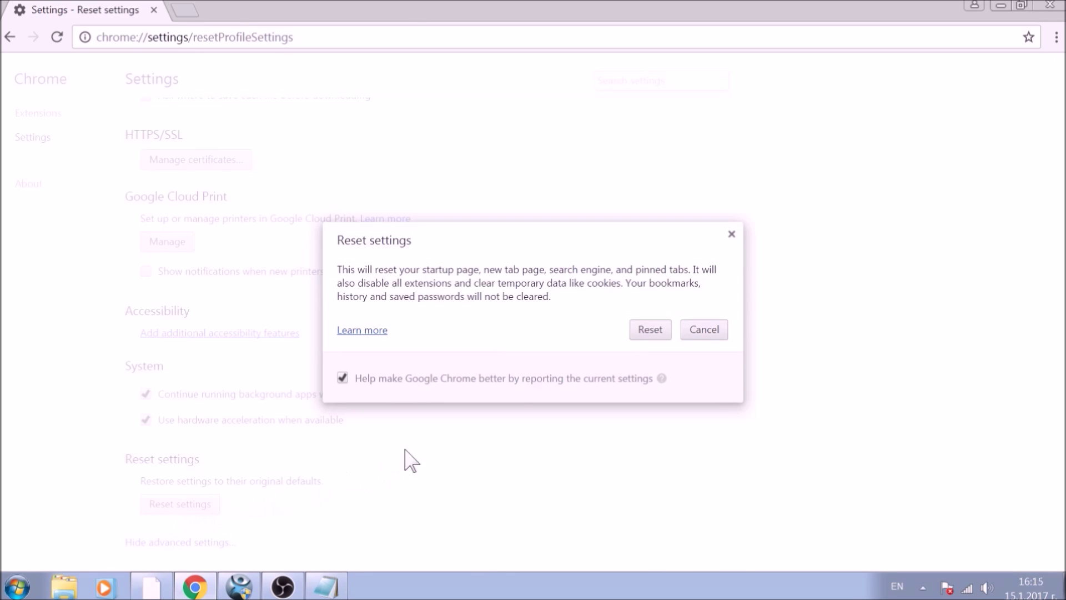
click(652, 330)
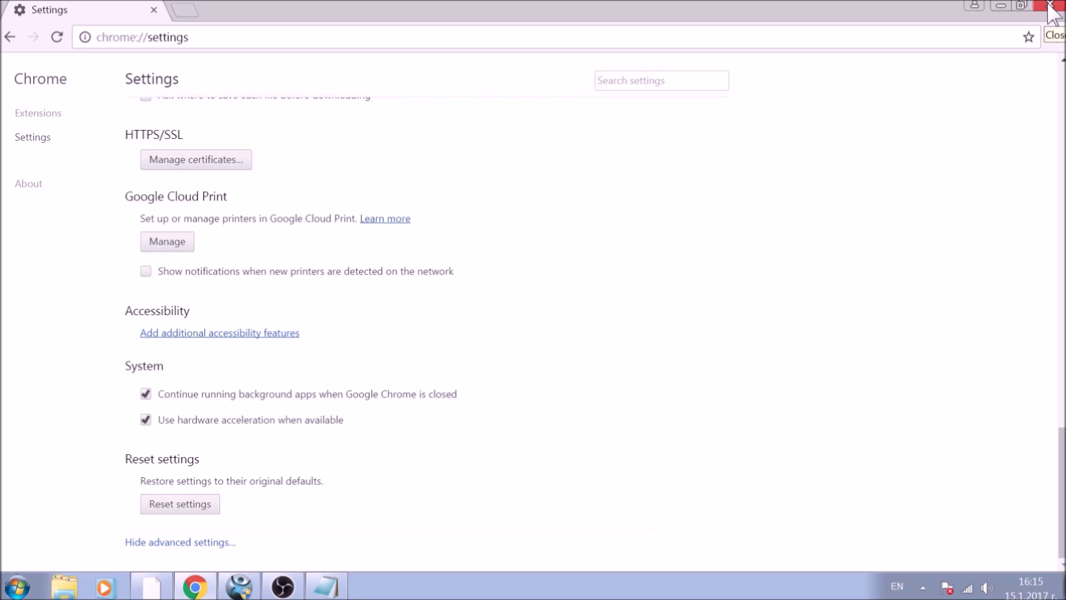
click(1050, 5)
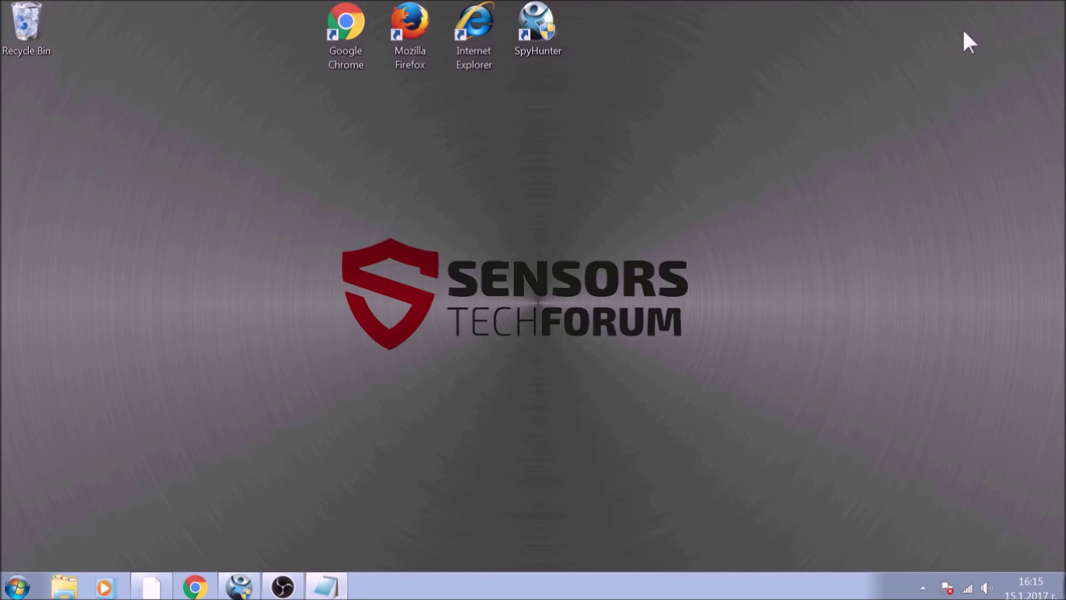
Launch Firefox, open Options, and restore the home page to its default.
double_click(416, 59)
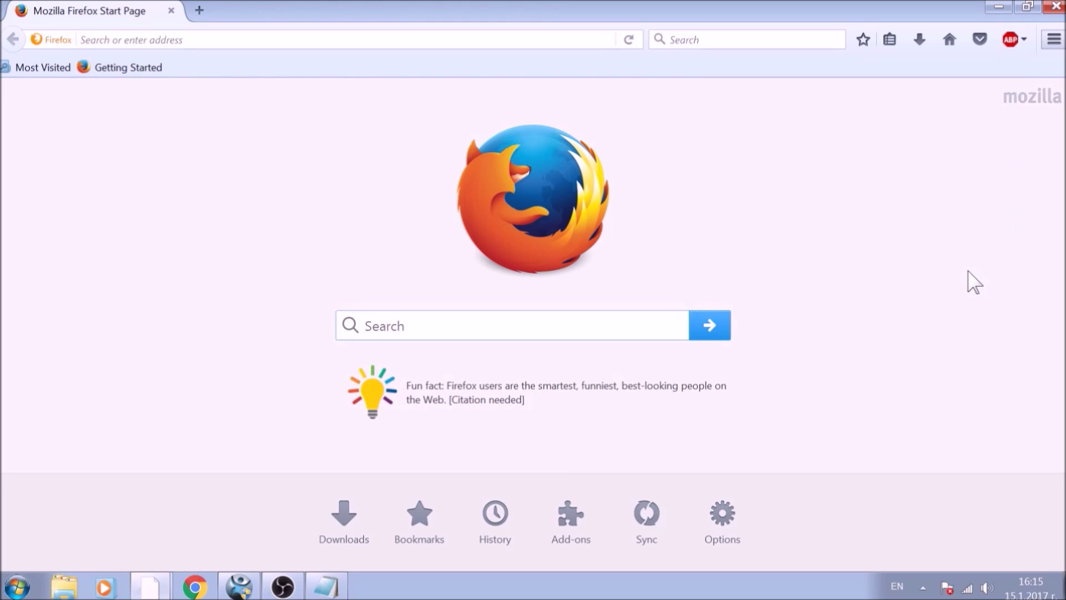
key(alt+t)
key(o)
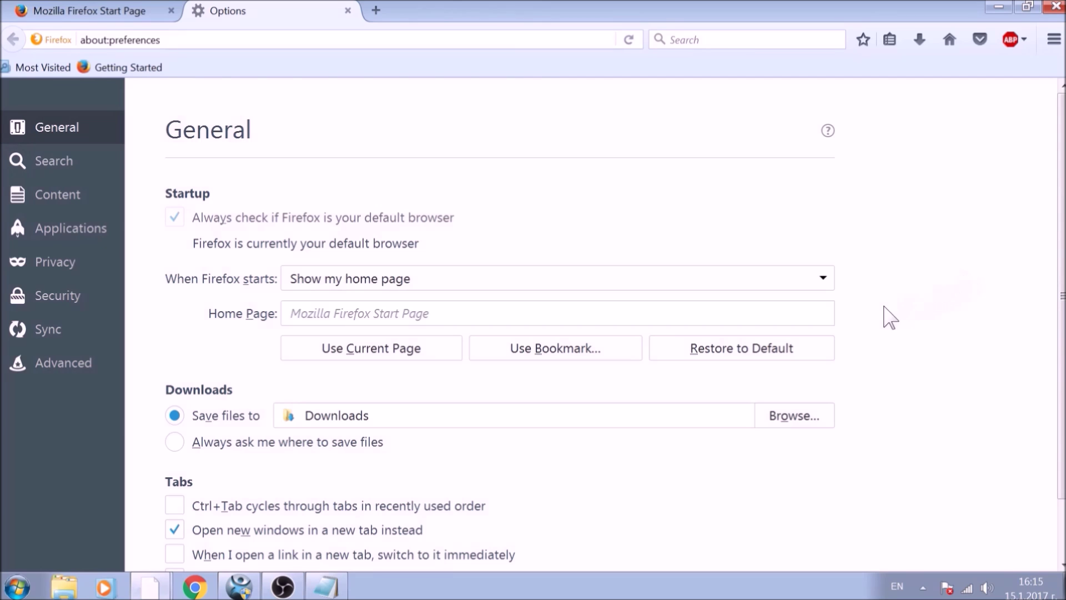
click(759, 357)
click(347, 42)
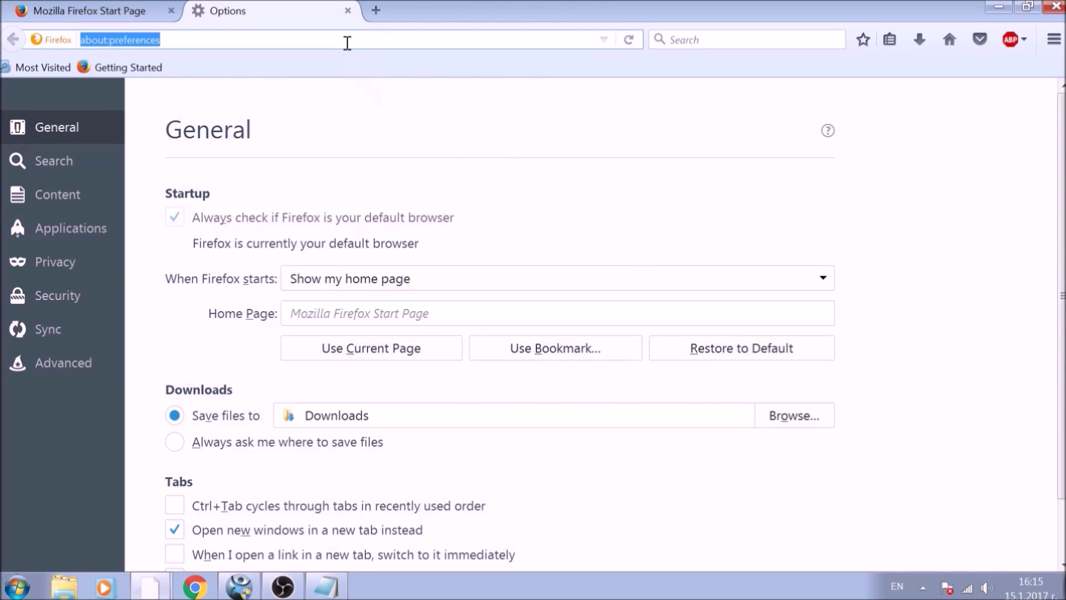
Load about:support and refresh Firefox to its default settings.
text(ABOUT)
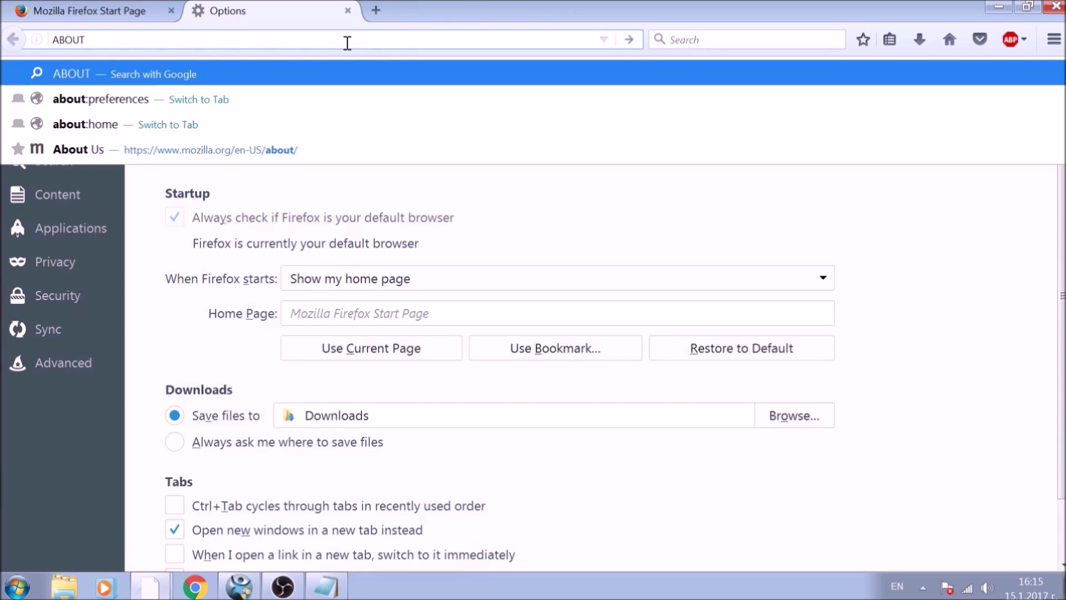
text(:S)
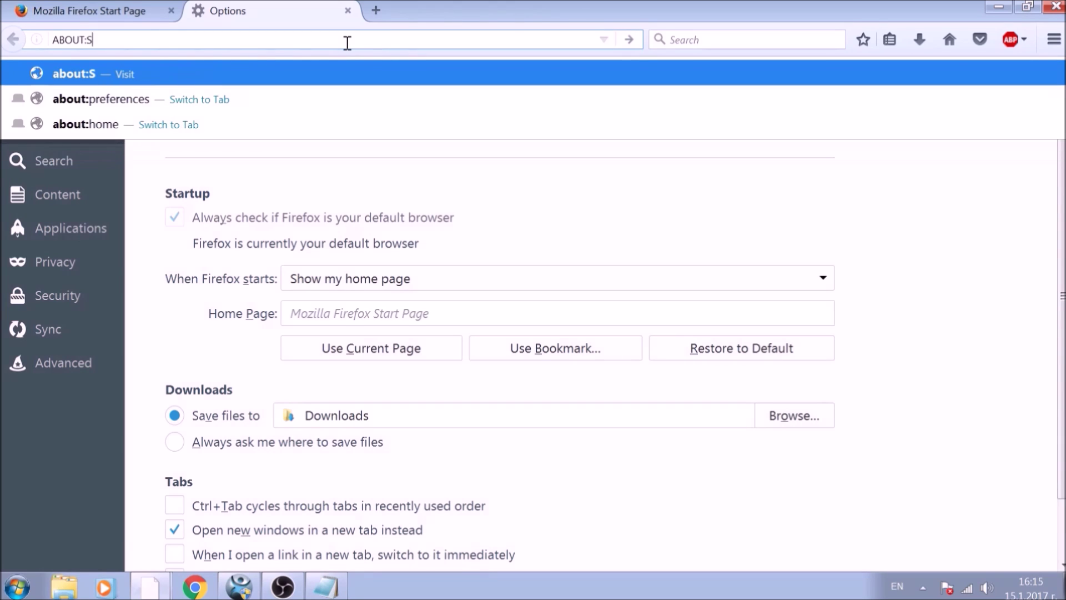
text(UPPORT)
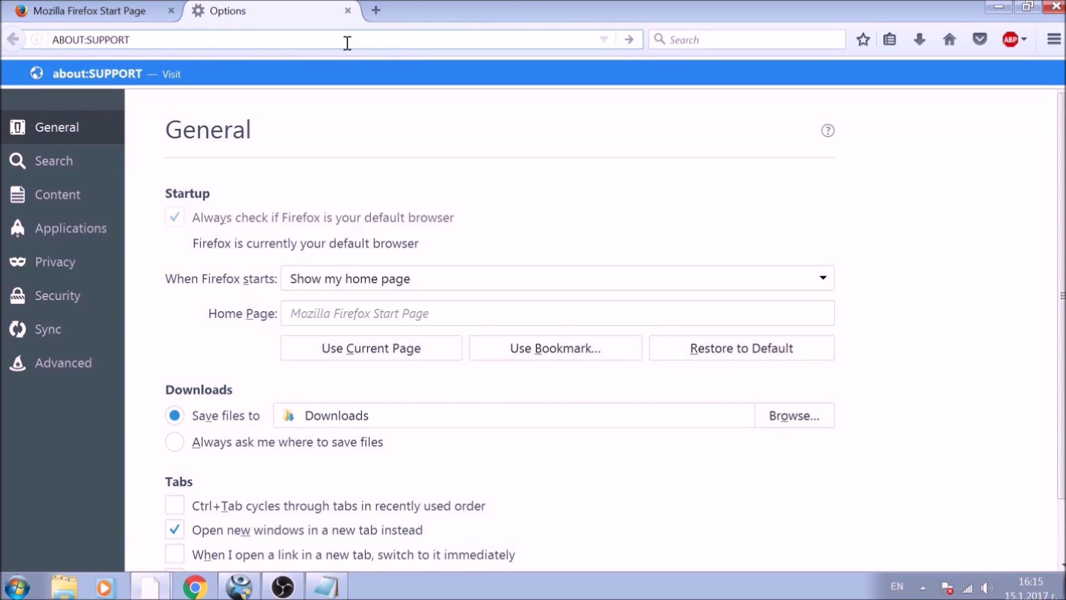
key(Return)
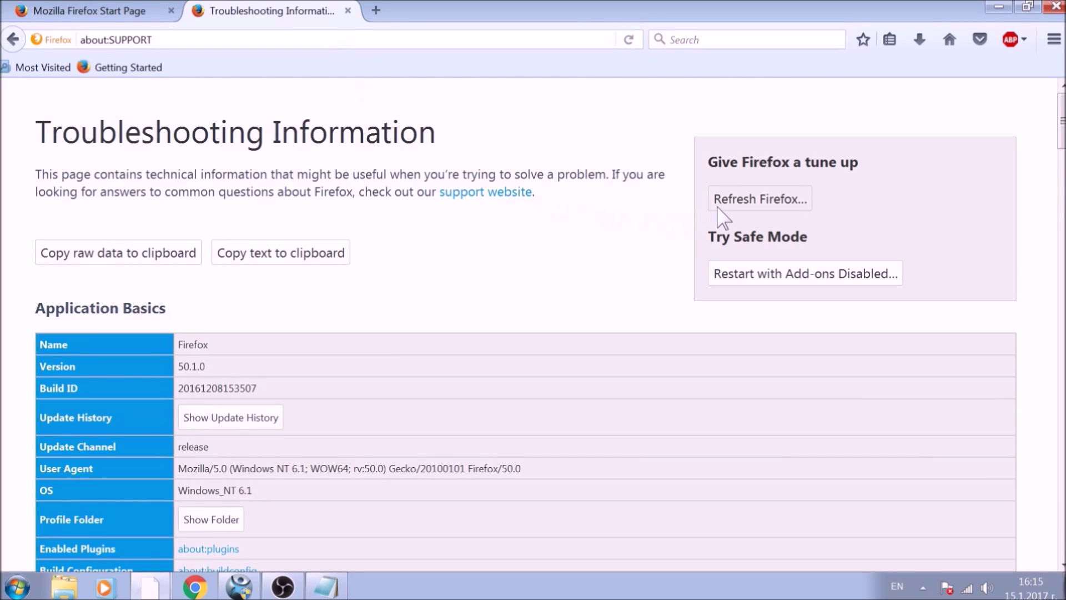
click(722, 204)
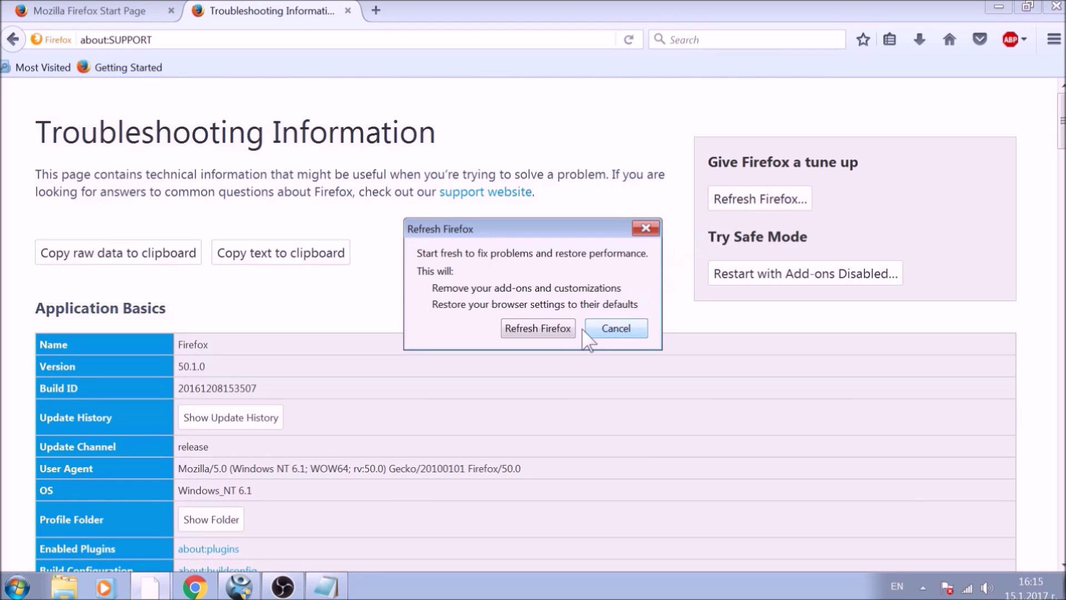
click(564, 335)
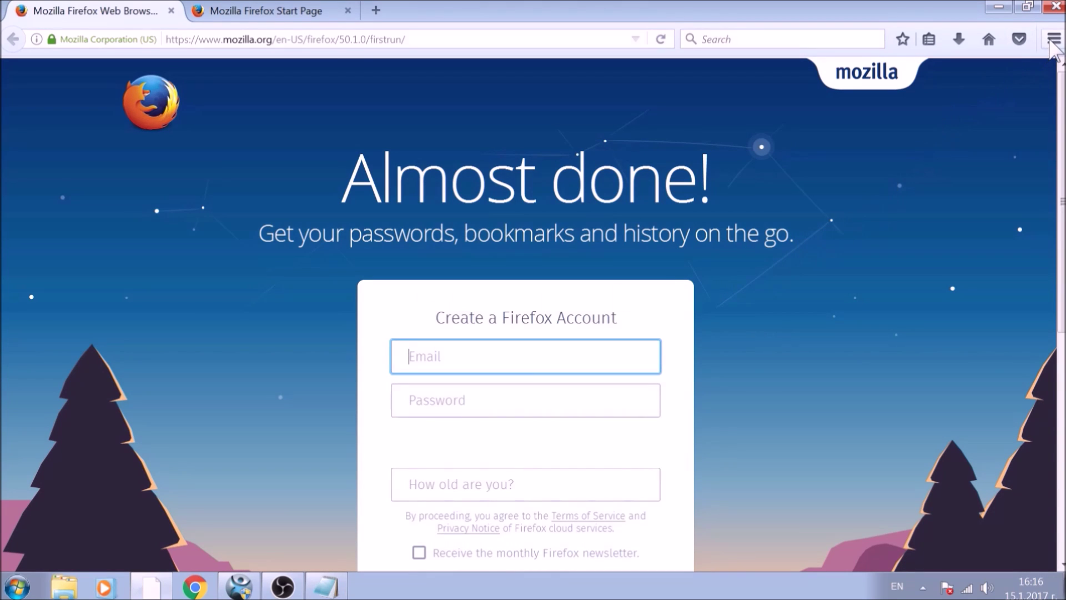
click(1051, 43)
Review the installed extensions in the Add-ons Manager, then close Firefox with all three tabs.
key(ctrl+shift+a)
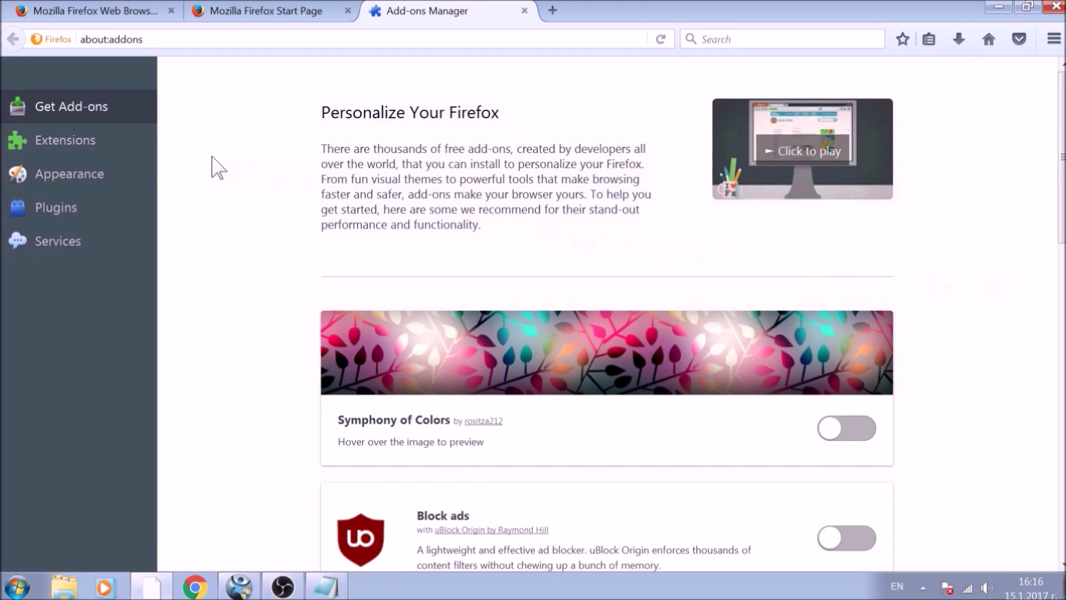
click(118, 149)
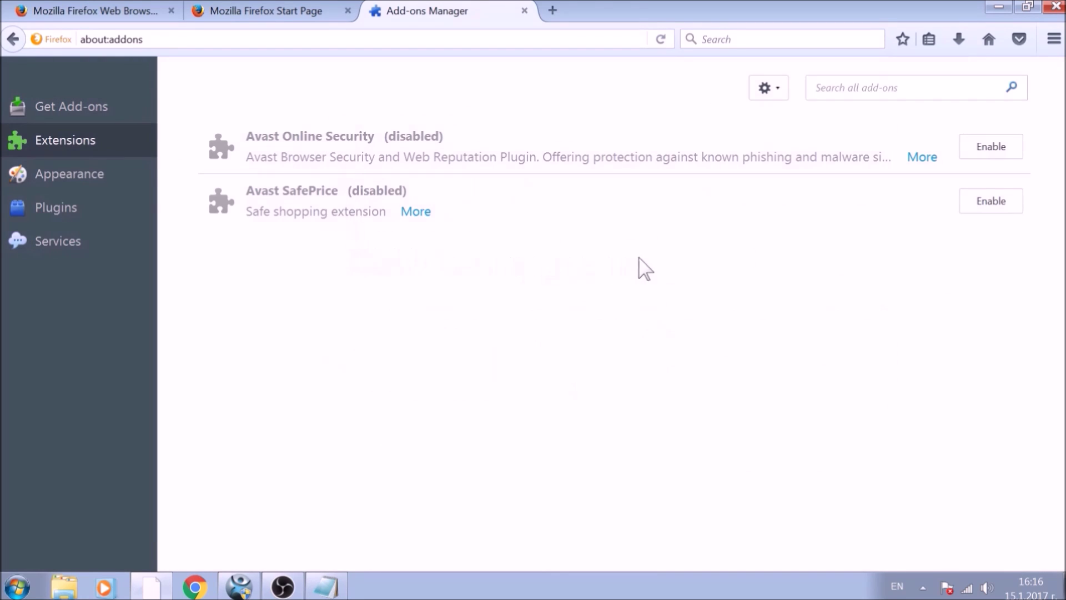
click(1057, 6)
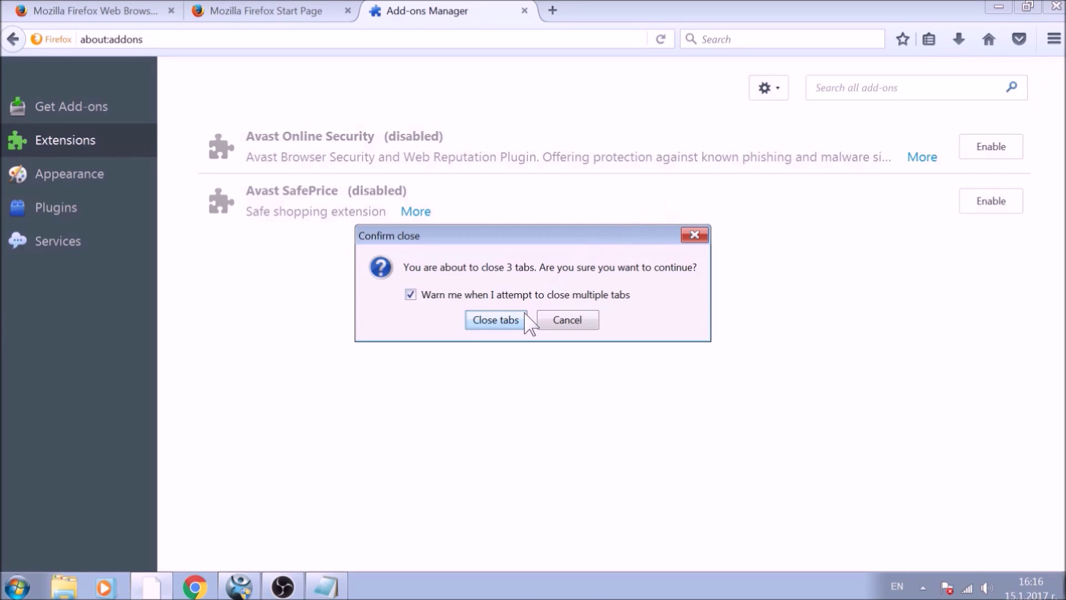
click(524, 313)
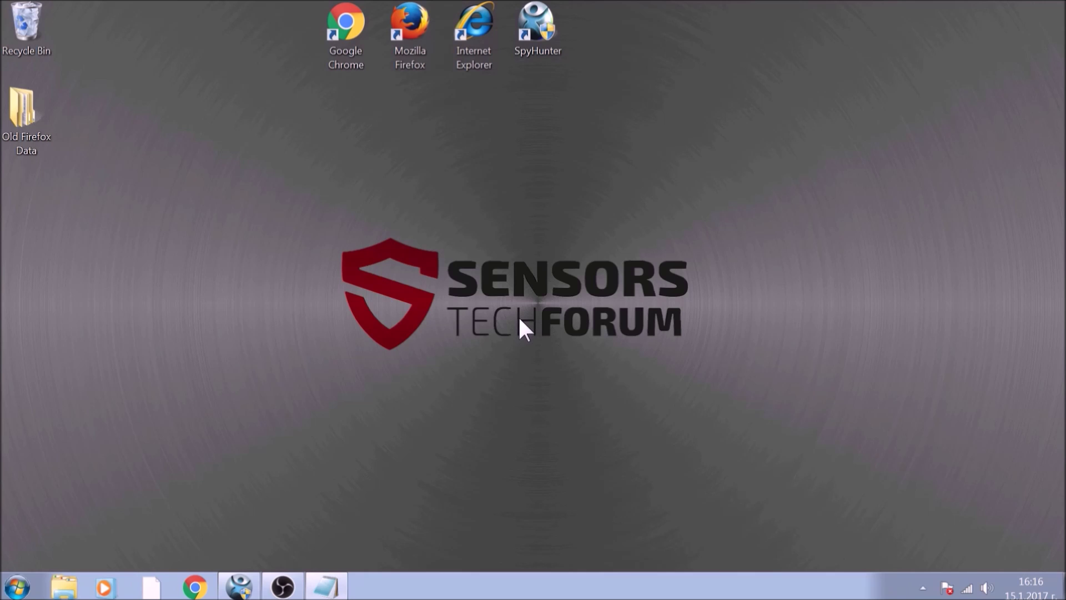
Launch Internet Explorer and set its home page to about:blank in Internet Options.
double_click(475, 52)
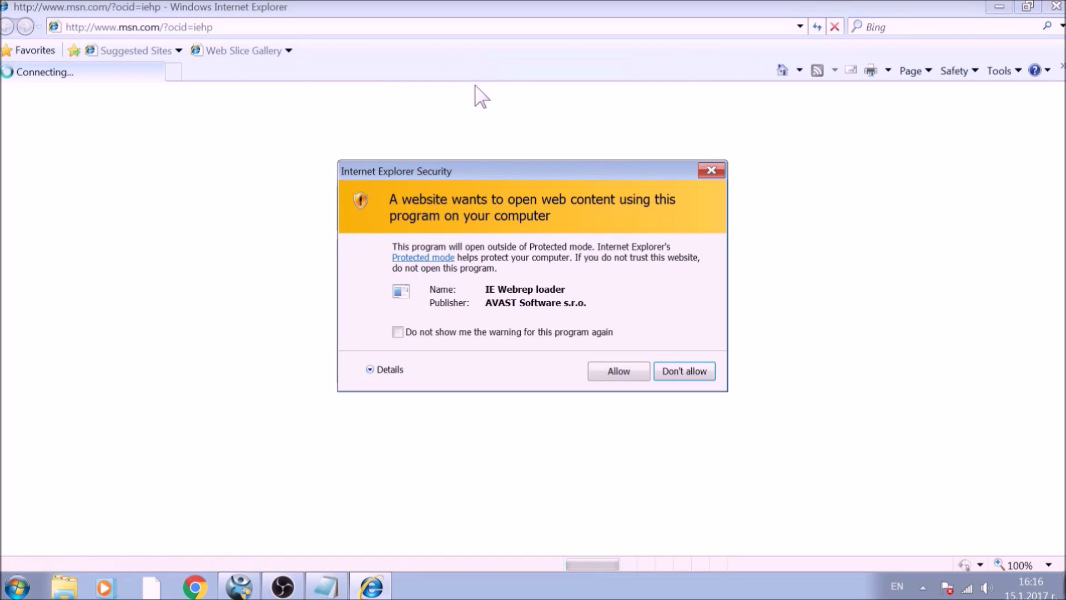
click(703, 168)
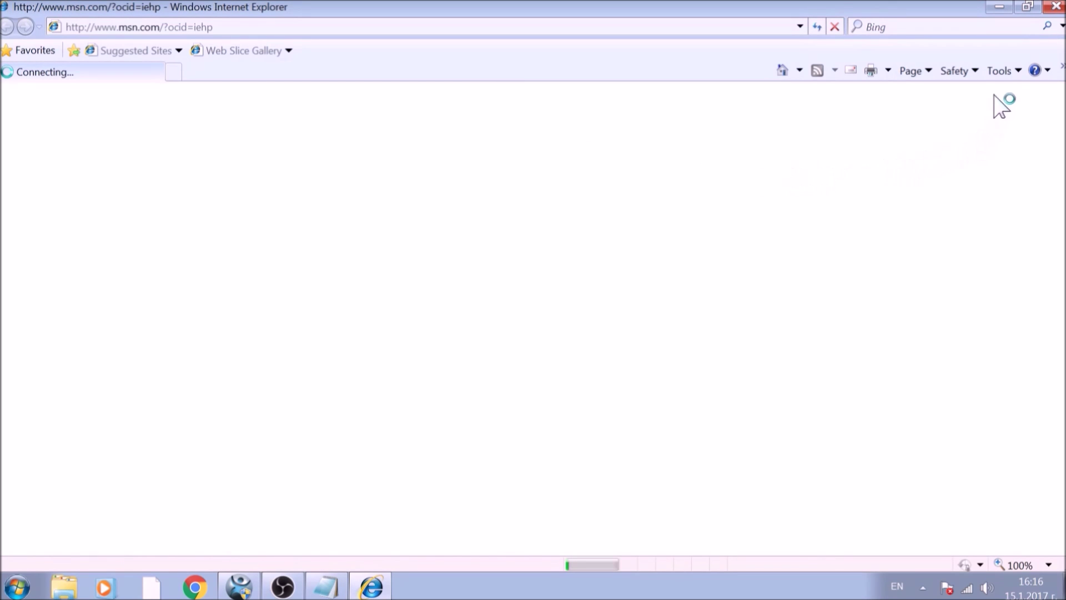
click(1006, 75)
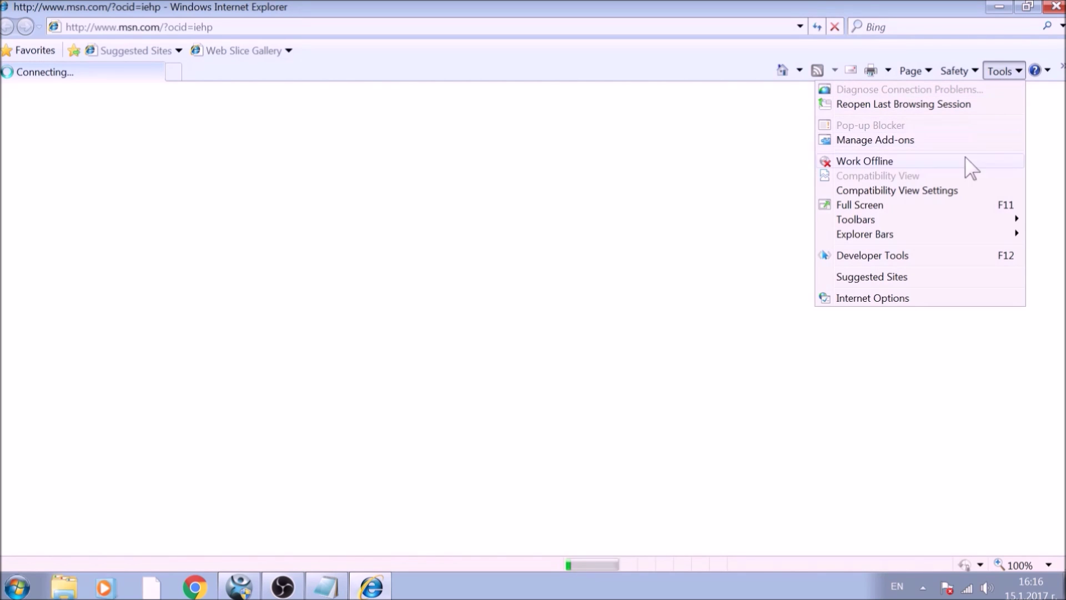
click(908, 301)
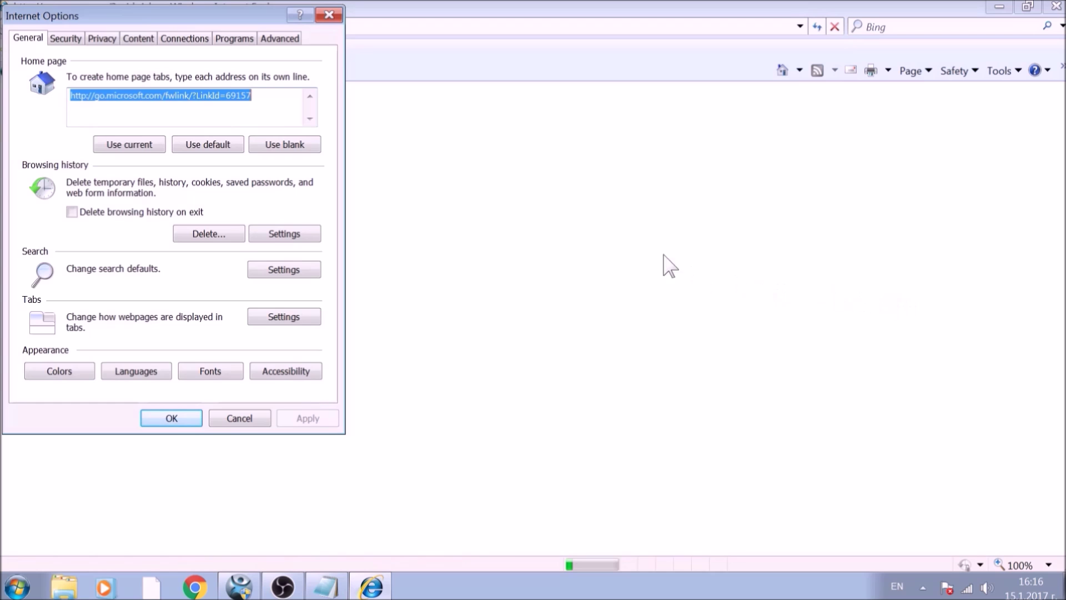
click(294, 145)
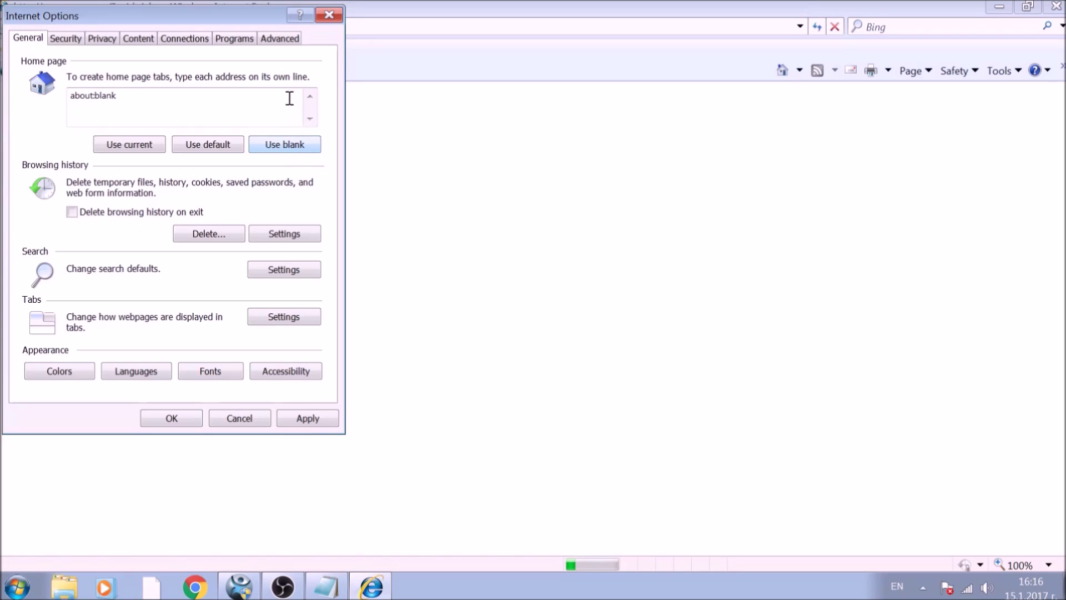
click(283, 39)
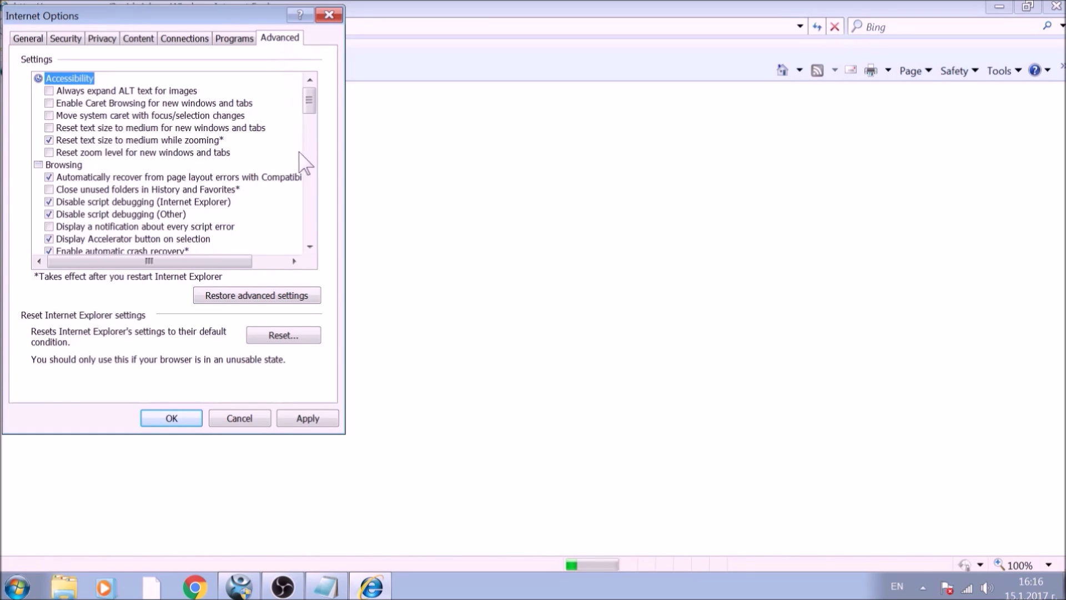
Reset Internet Explorer to defaults with personal settings deleted, then close the browser.
click(311, 336)
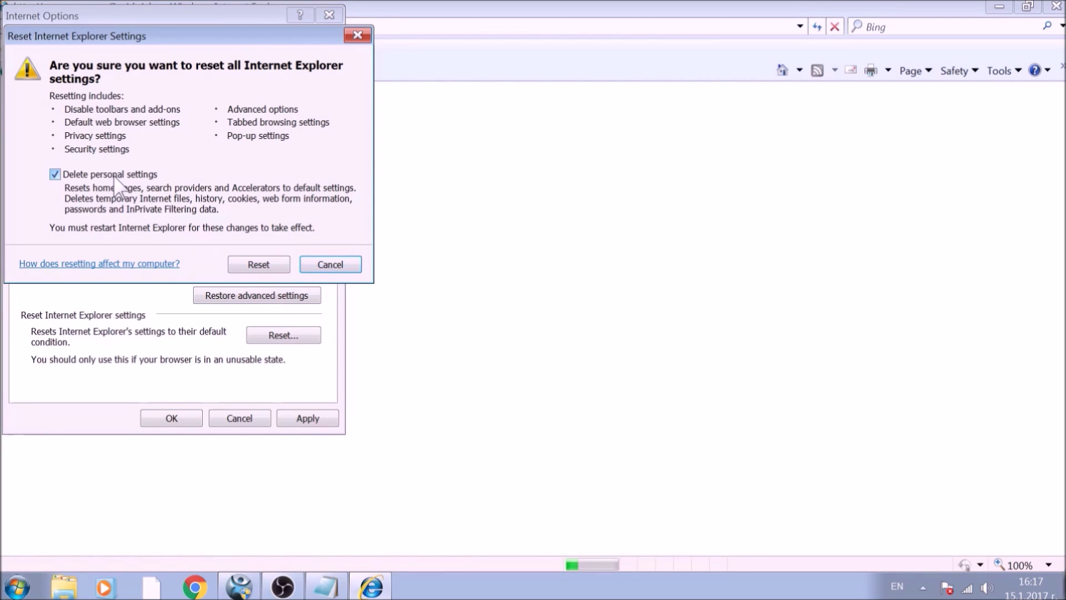
click(241, 256)
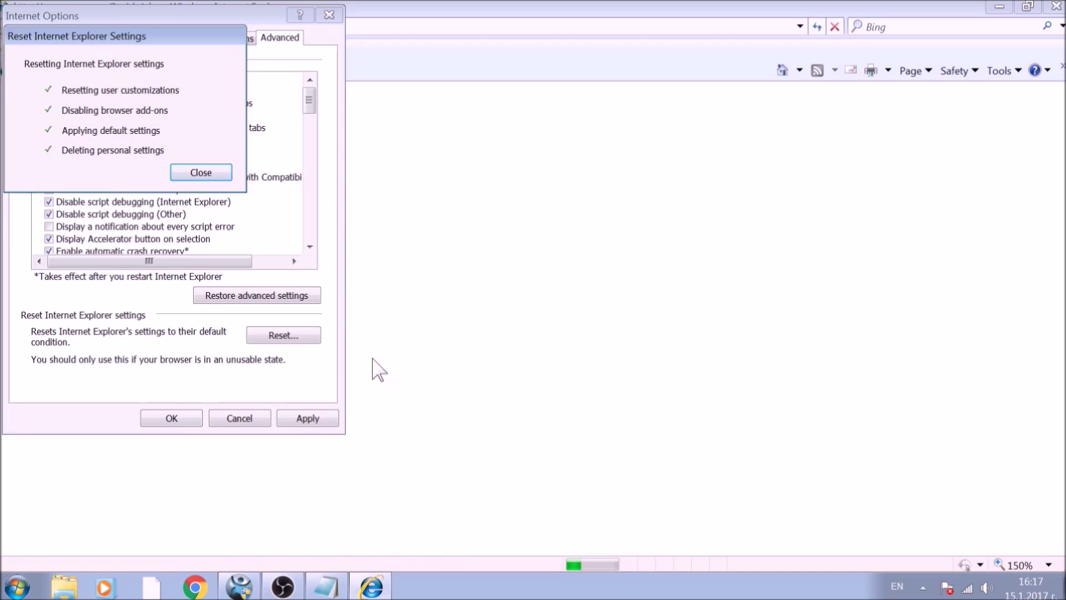
click(218, 171)
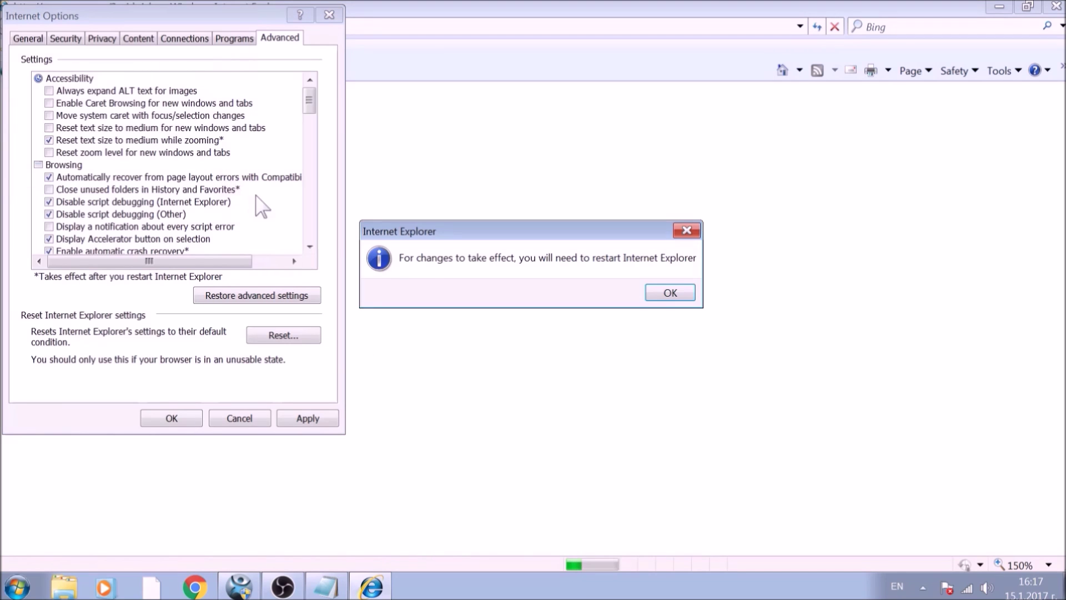
click(662, 289)
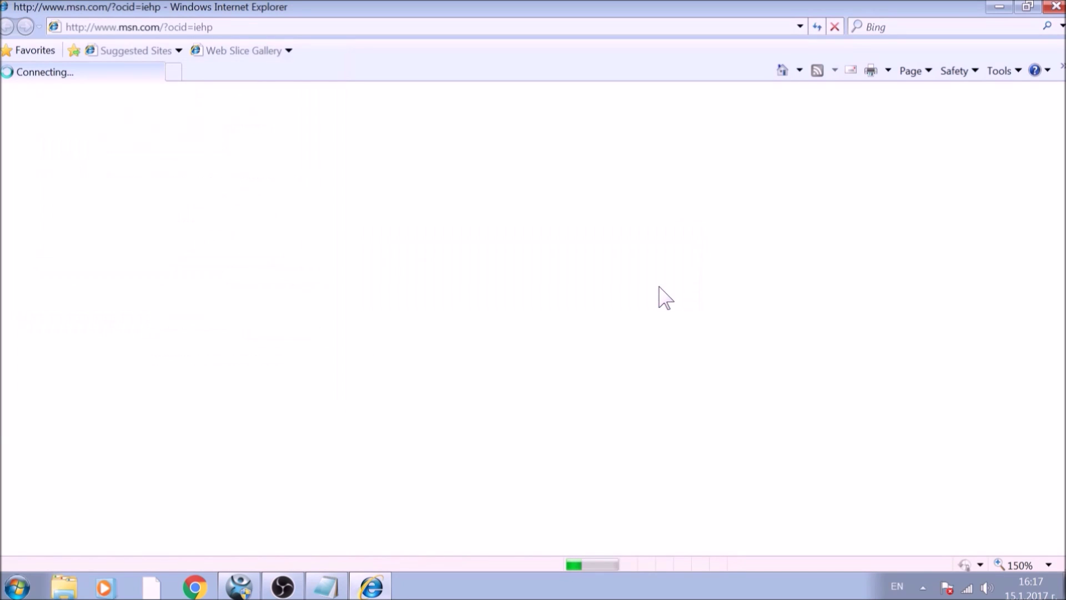
click(1057, 7)
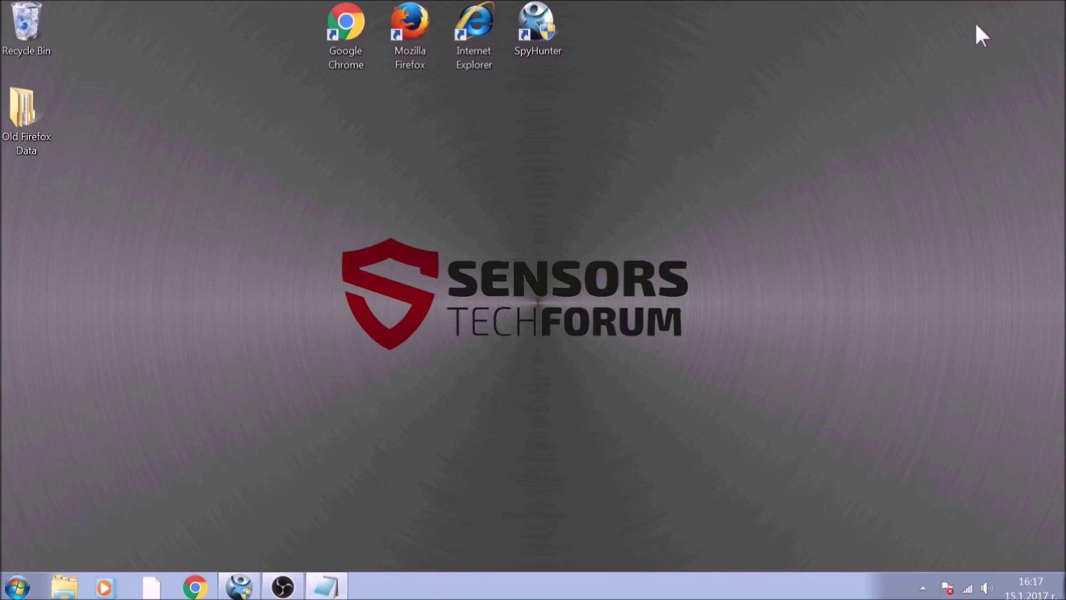
Bring up SpyHunter 4 and start a Quick Scan of the computer.
drag(217, 150, 813, 423)
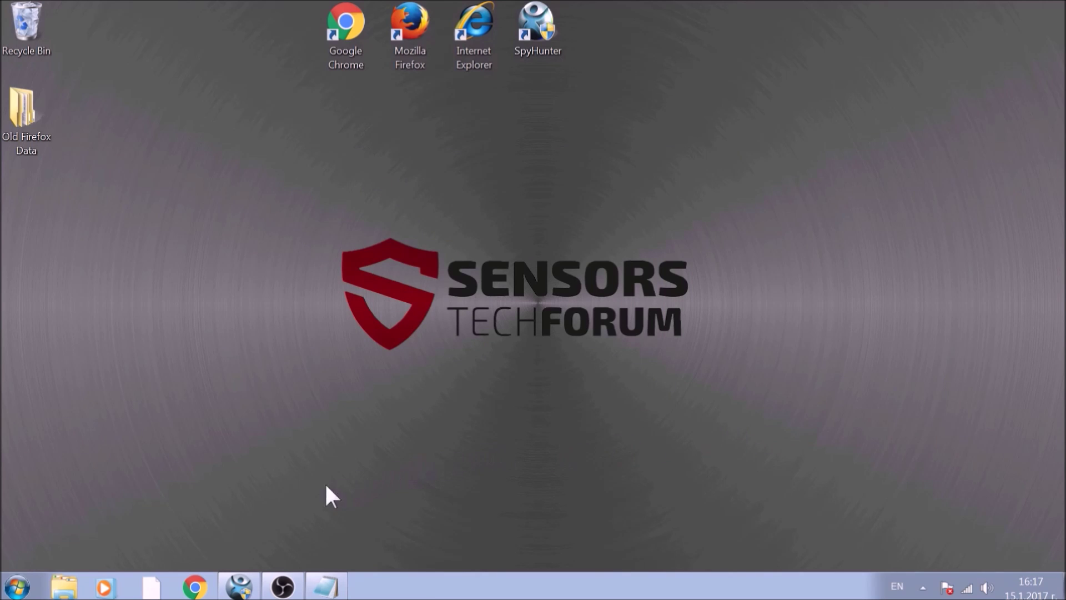
click(259, 578)
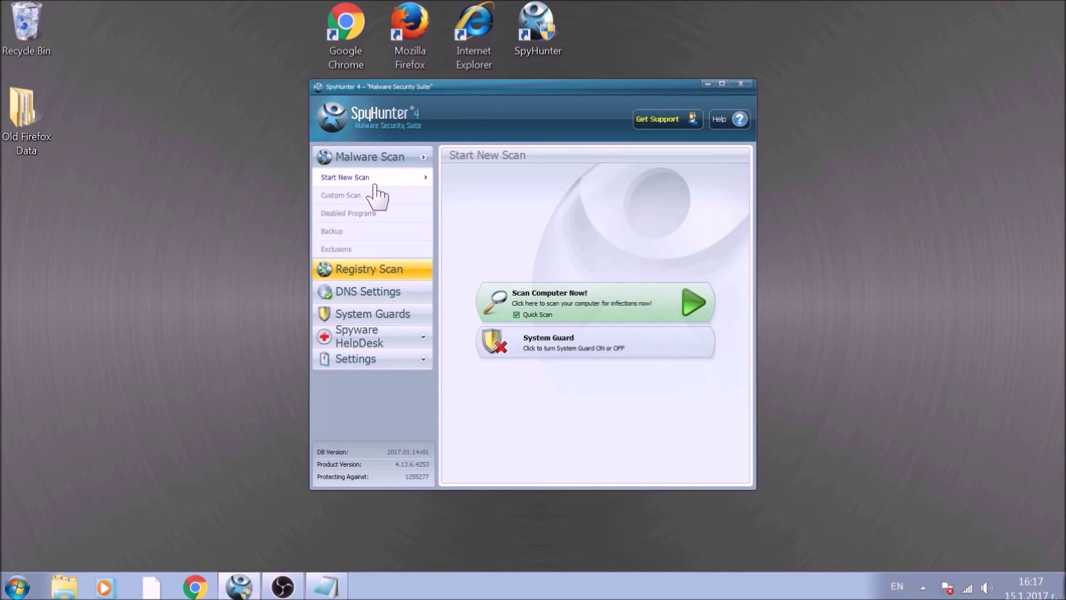
click(561, 307)
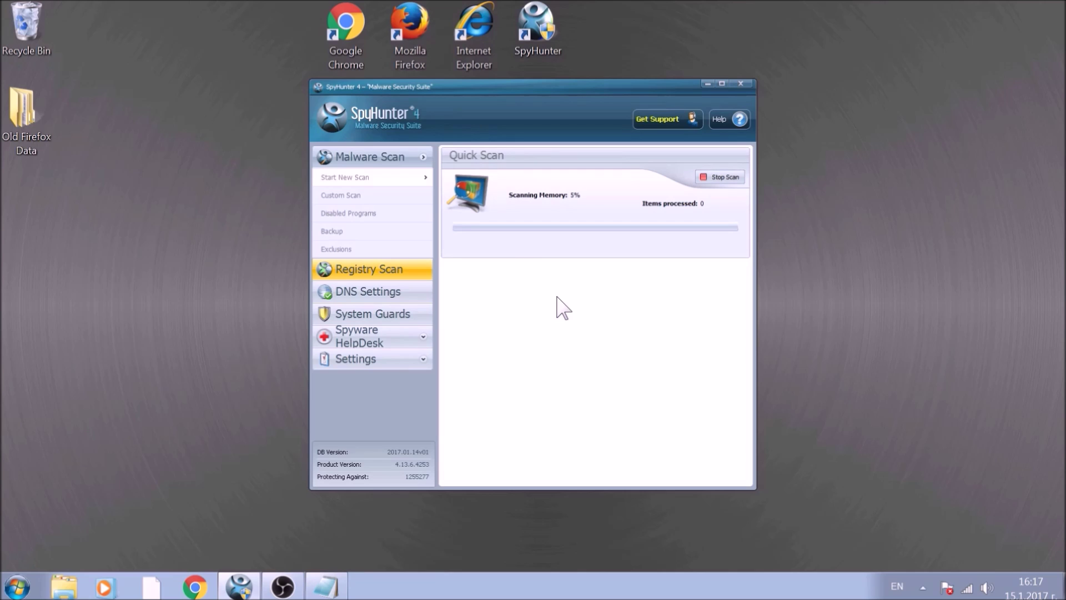